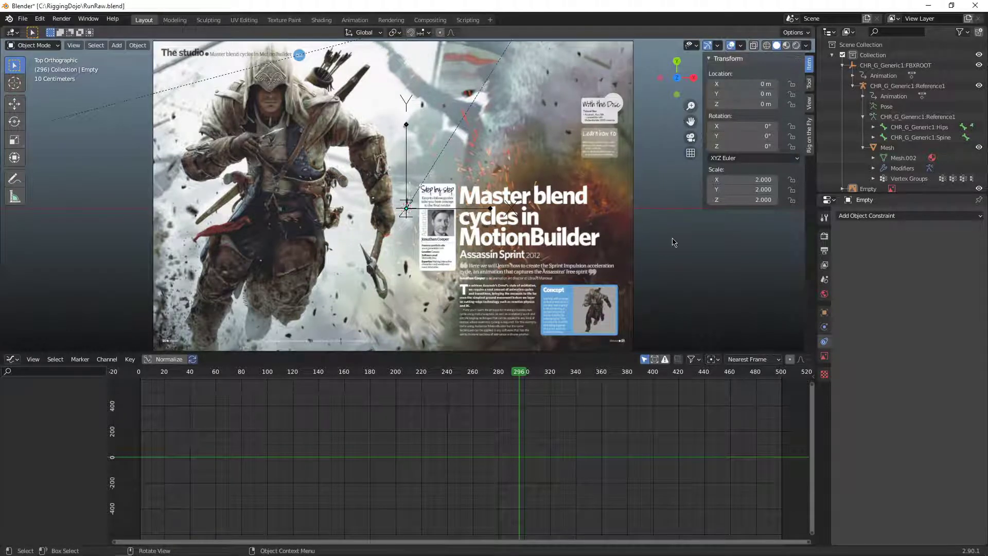
Orbit into a perspective view above the magazine plane and scrub to frame 296
middle_drag(653, 269, 509, 268)
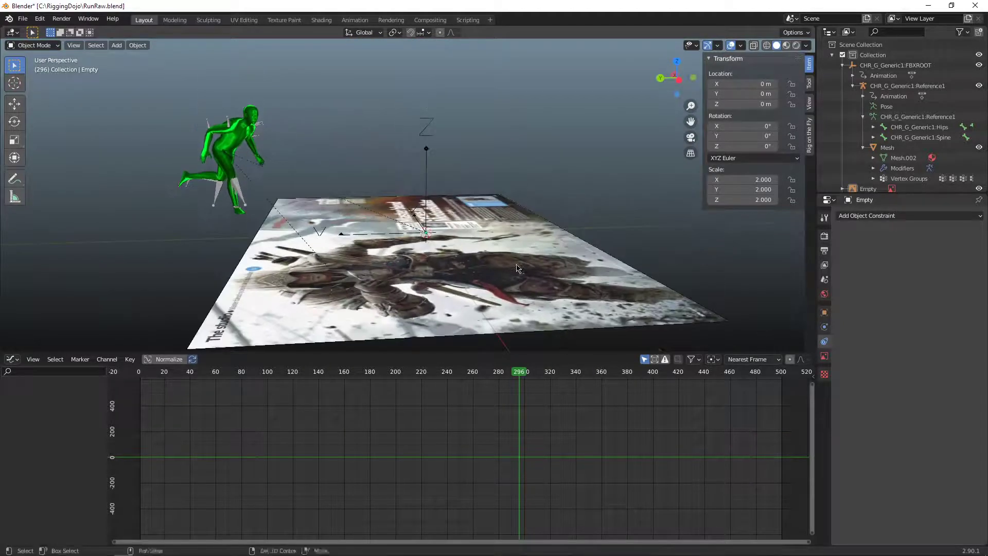
drag(291, 370, 519, 370)
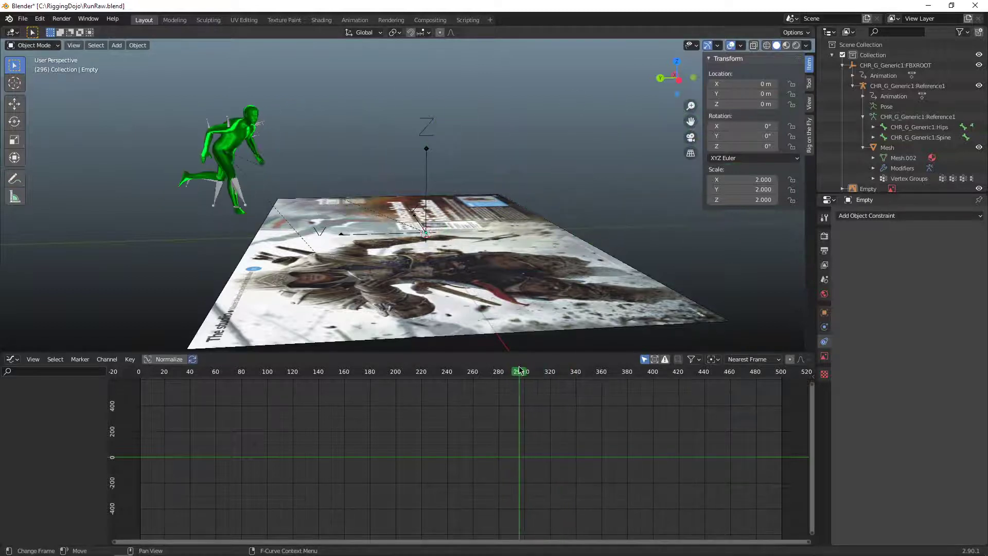
middle_drag(463, 170, 445, 158)
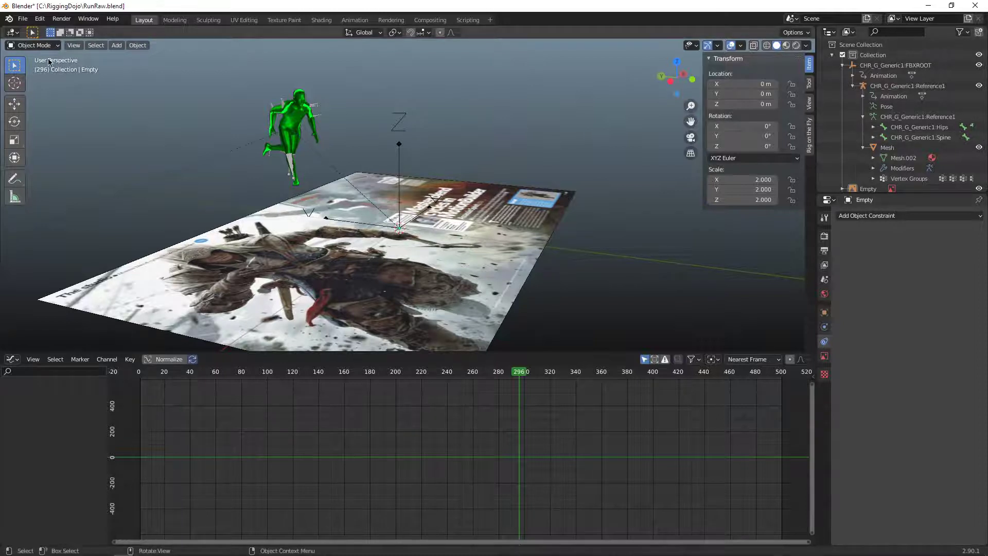
Select the CHR_G_Generic1:Reference1 armature, scrub to frame 84, and pick the Move tool
click(291, 166)
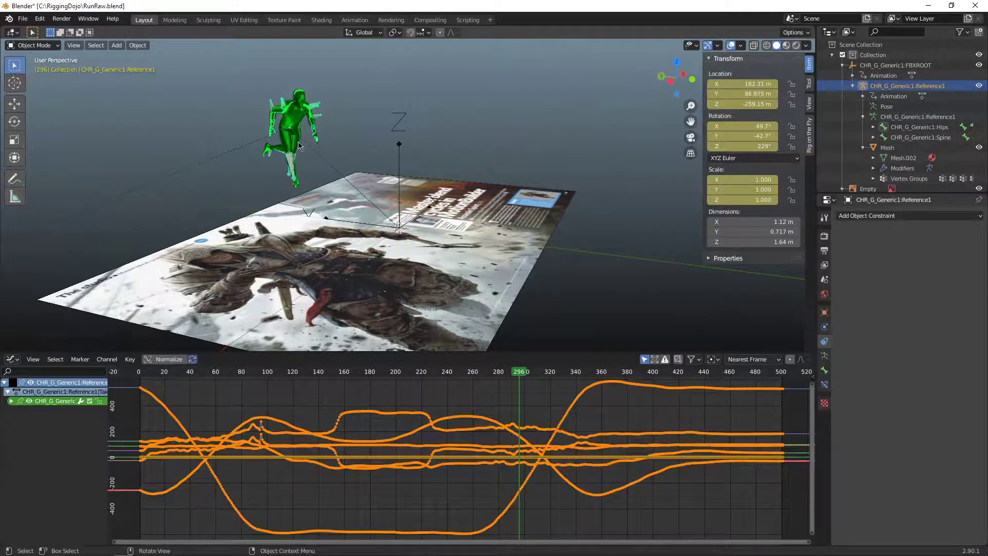
click(188, 374)
drag(186, 377, 252, 375)
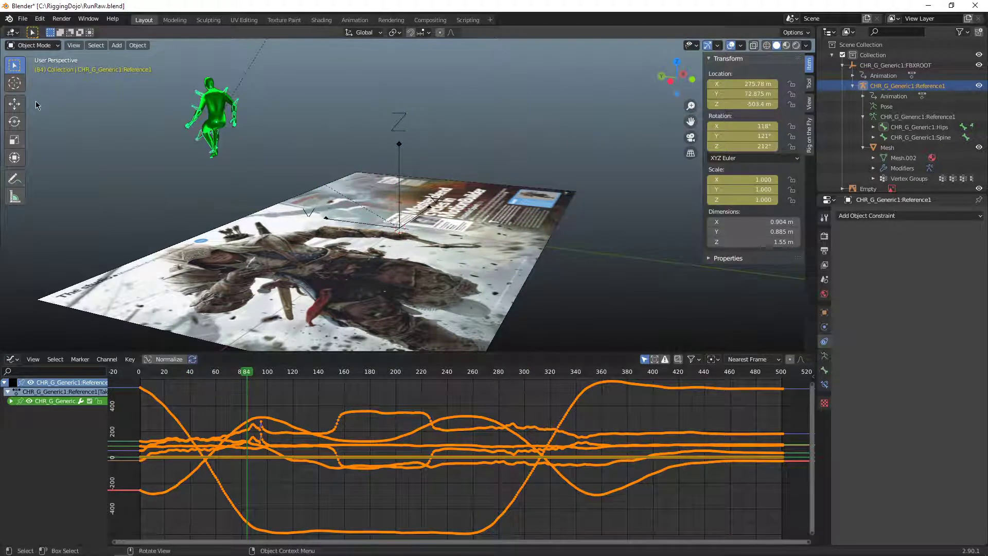
click(14, 103)
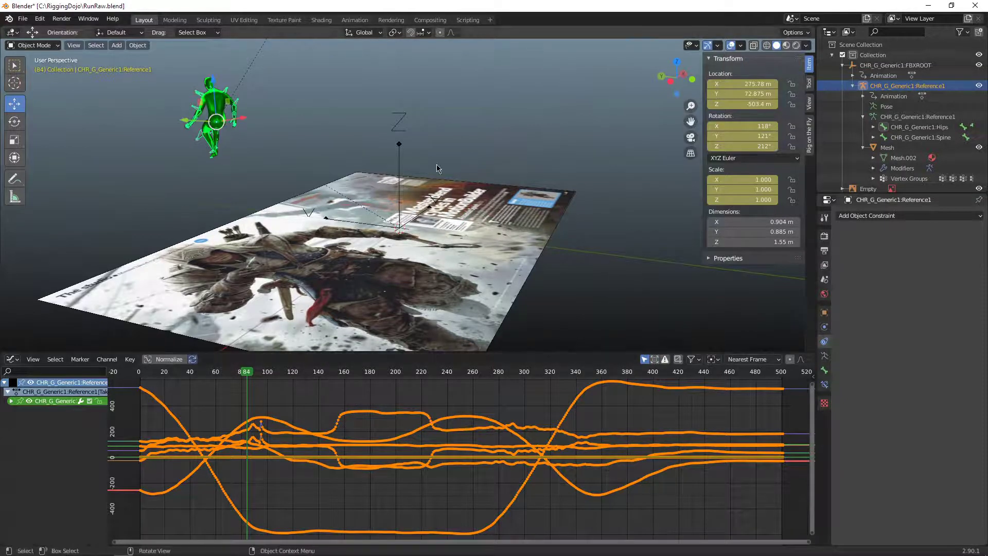
Set the Root Transfer Empty's Copy Transforms influence to 1.000, then scrub to frame 59
click(400, 147)
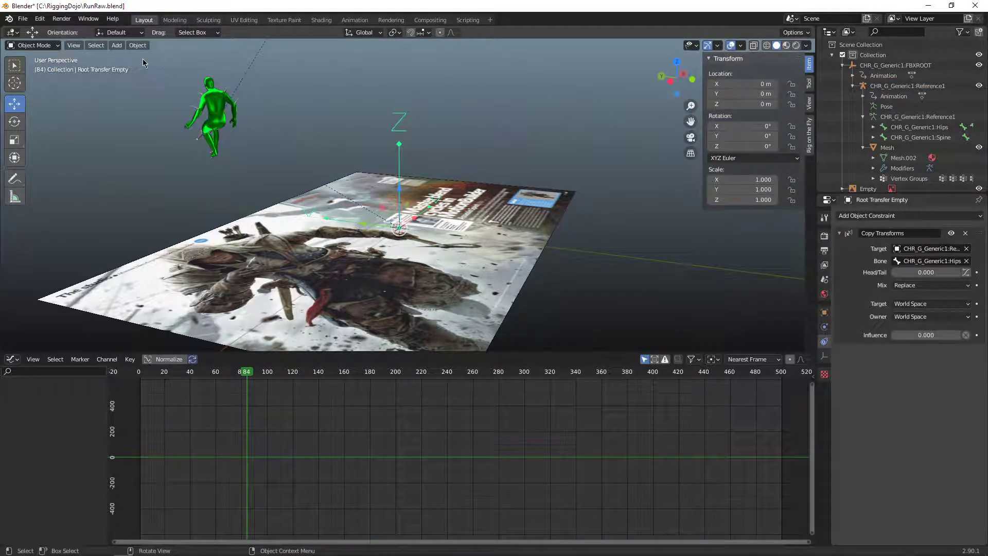
click(117, 45)
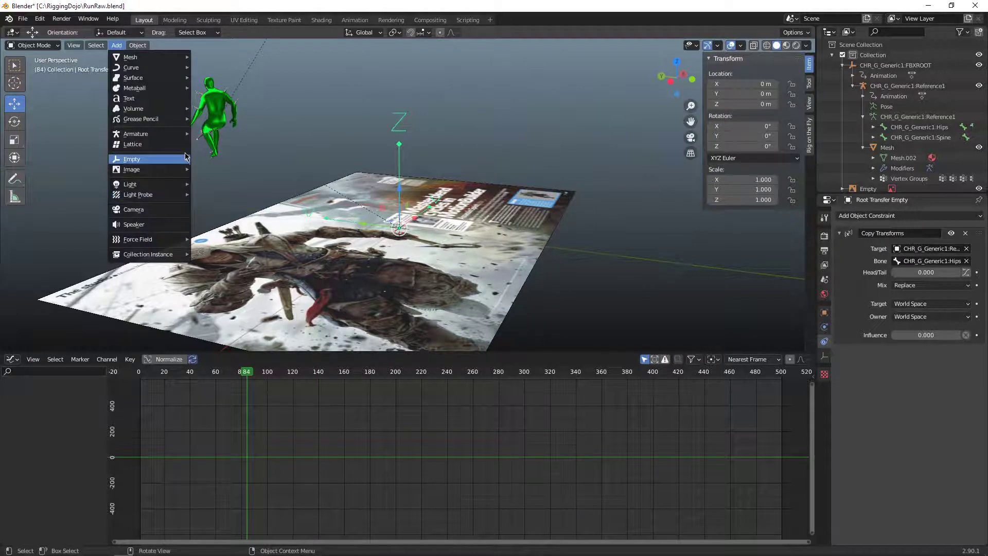
mouse_move(149, 159)
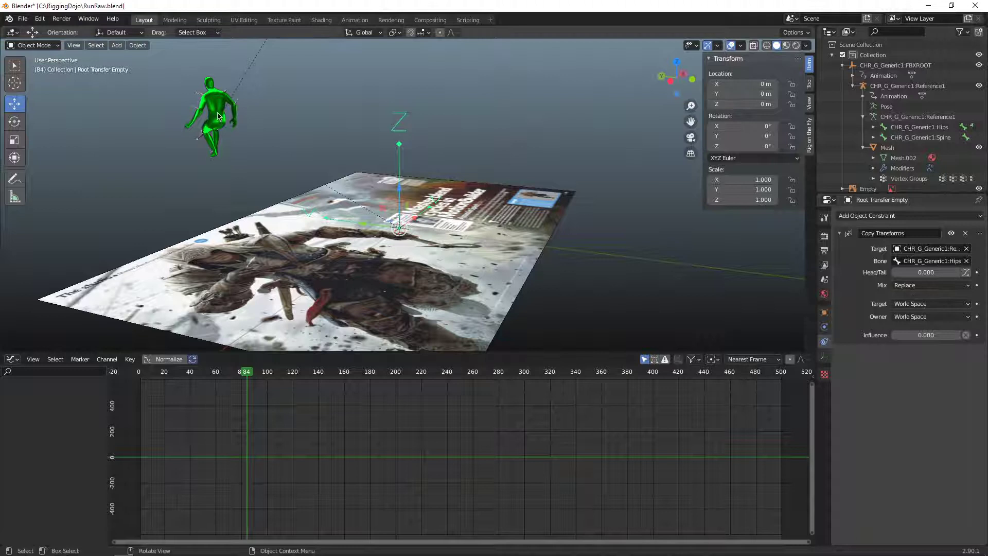
click(926, 335)
text(1)
key(Return)
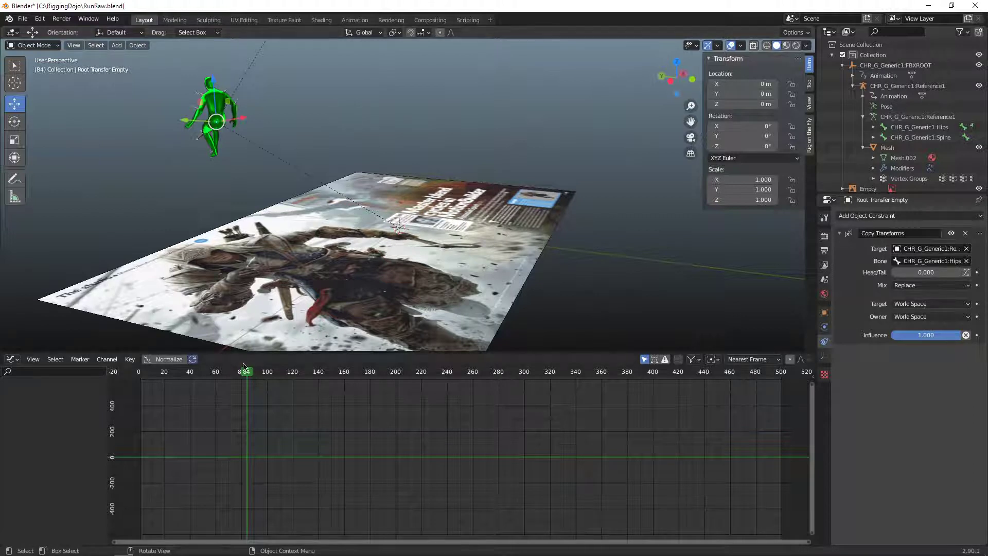
drag(244, 371, 215, 371)
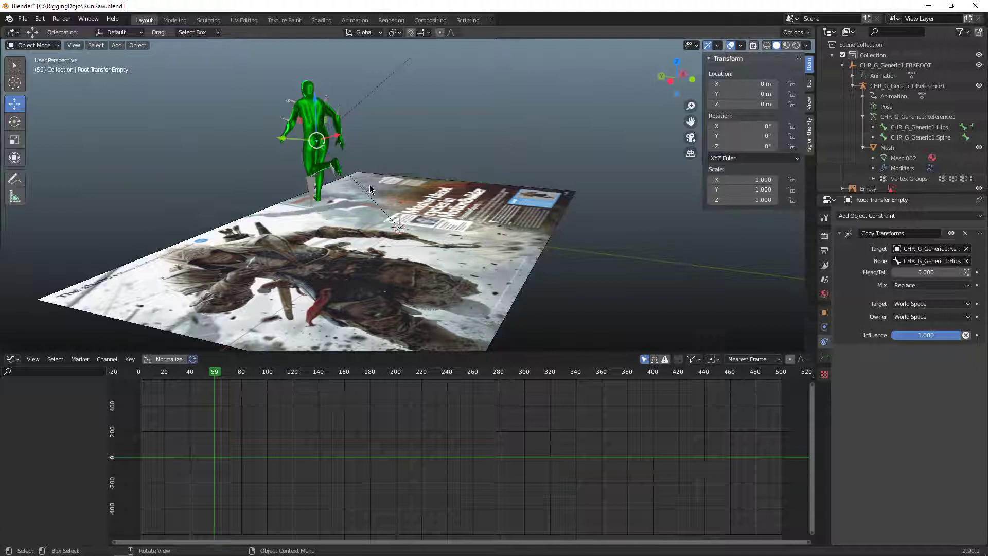
Run Bake Action on the empty with Visual Keying and Clear Constraints, over frames 1–500
key(F3)
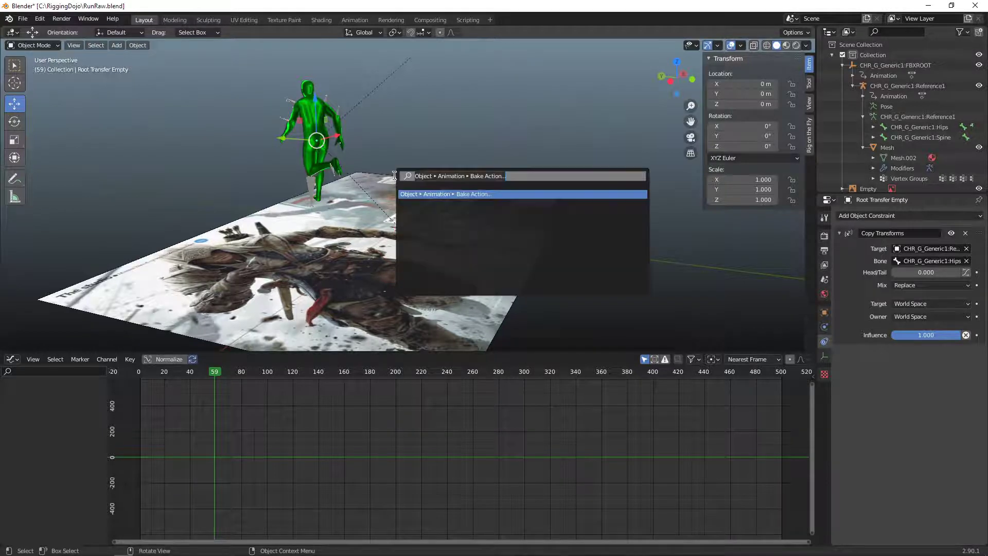
key(Return)
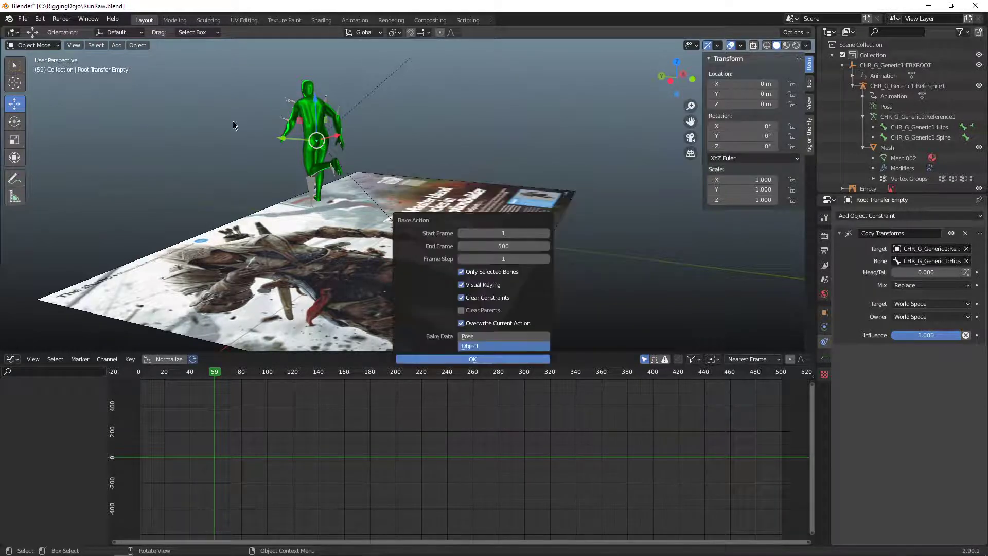
click(471, 285)
click(472, 285)
click(479, 364)
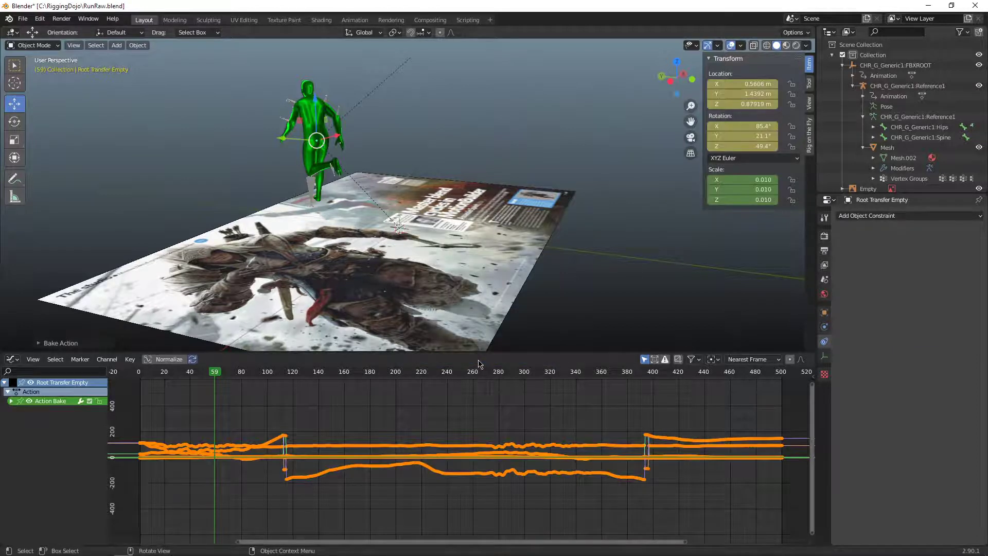
Select the Reference1 armature, delete all its object keyframes, and reset its location to the origin
mouse_move(219, 374)
mouse_down()
mouse_move(236, 374)
mouse_move(204, 374)
mouse_move(225, 374)
mouse_up()
click(182, 195)
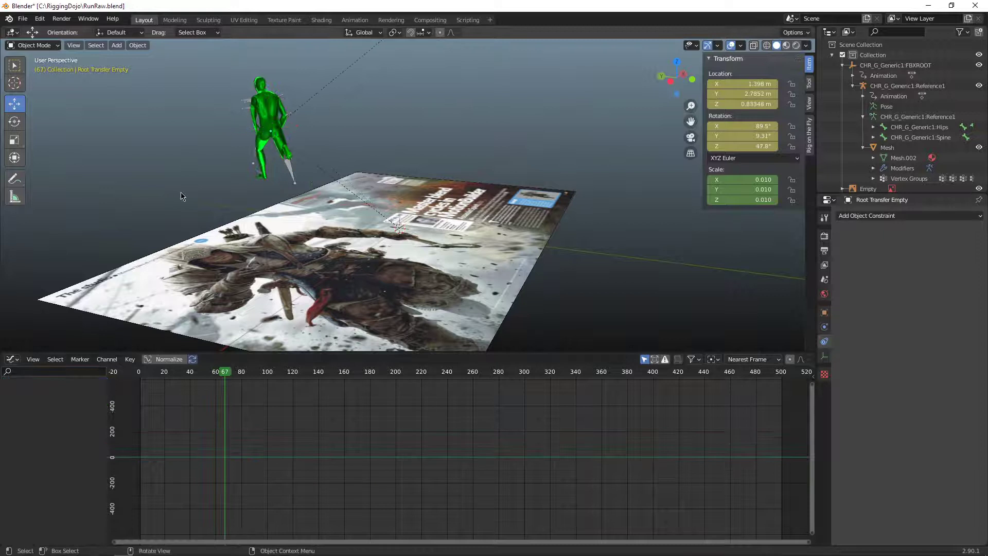
click(288, 168)
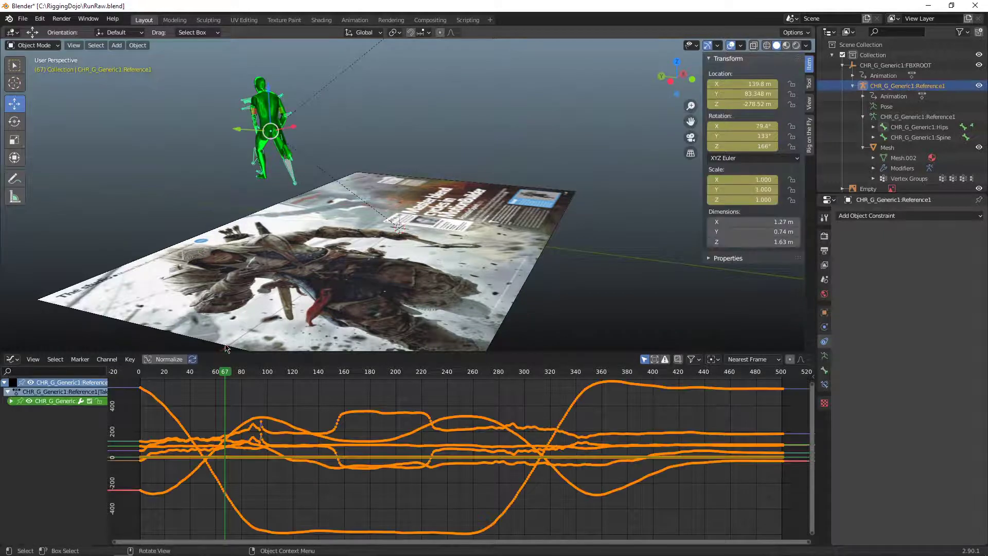
click(10, 401)
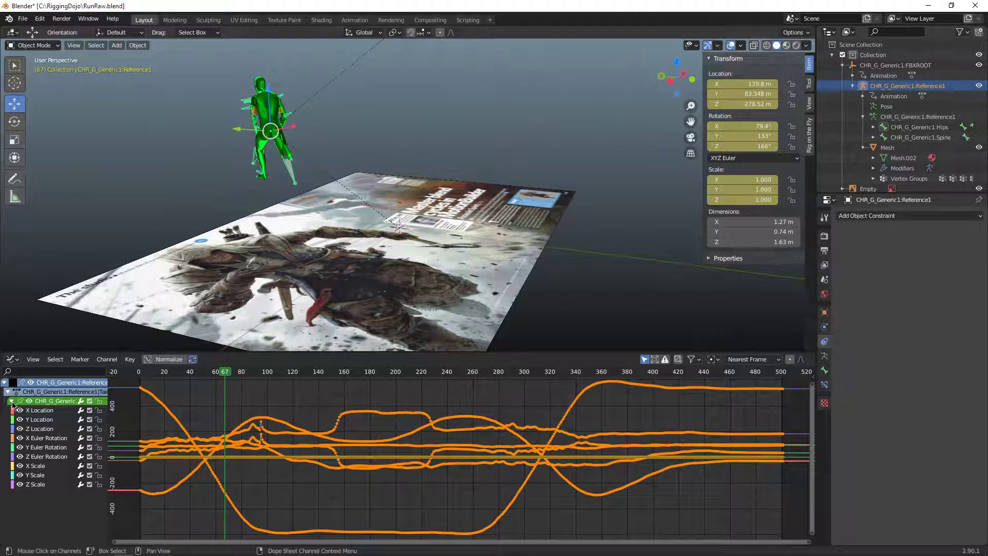
click(194, 419)
key(a)
key(x)
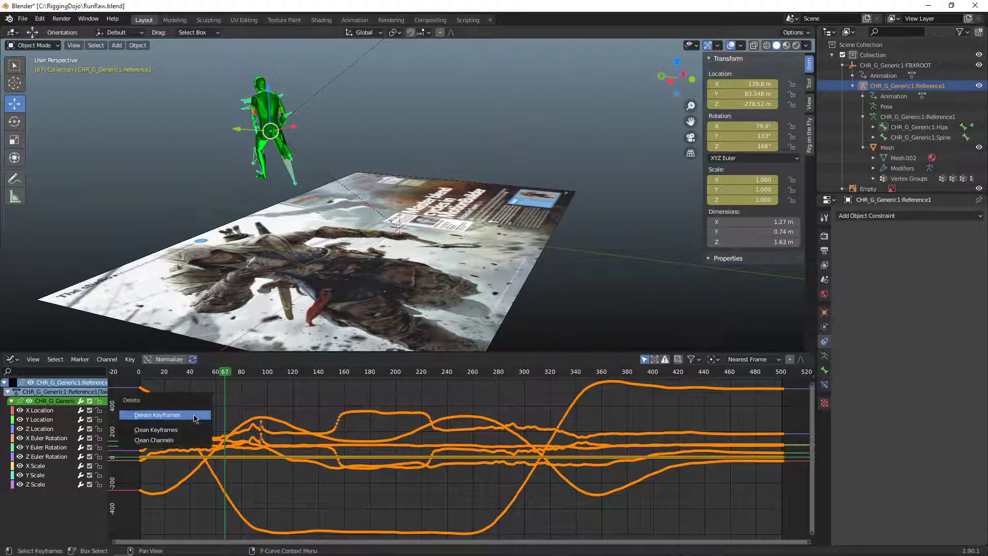
click(194, 415)
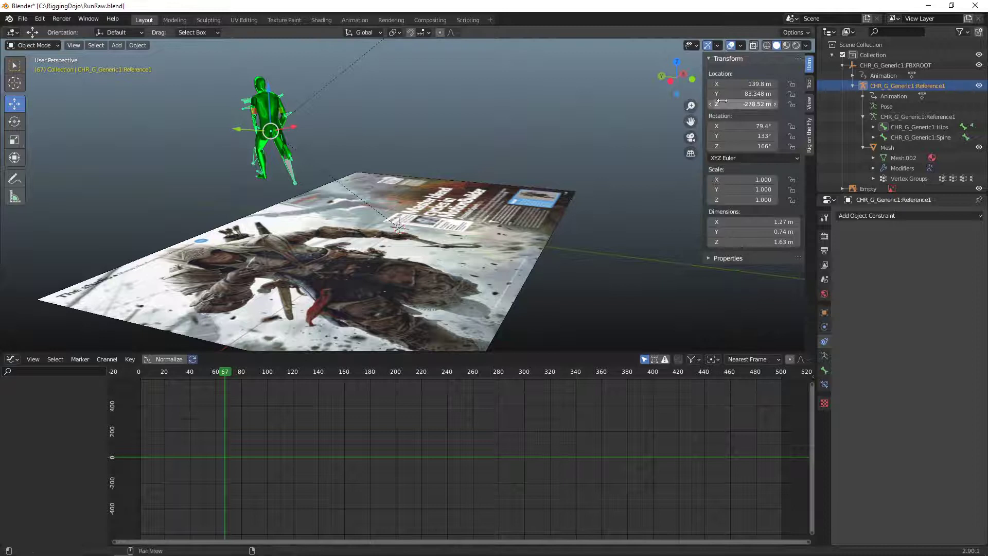
key(BackSpace)
key(BackSpace)
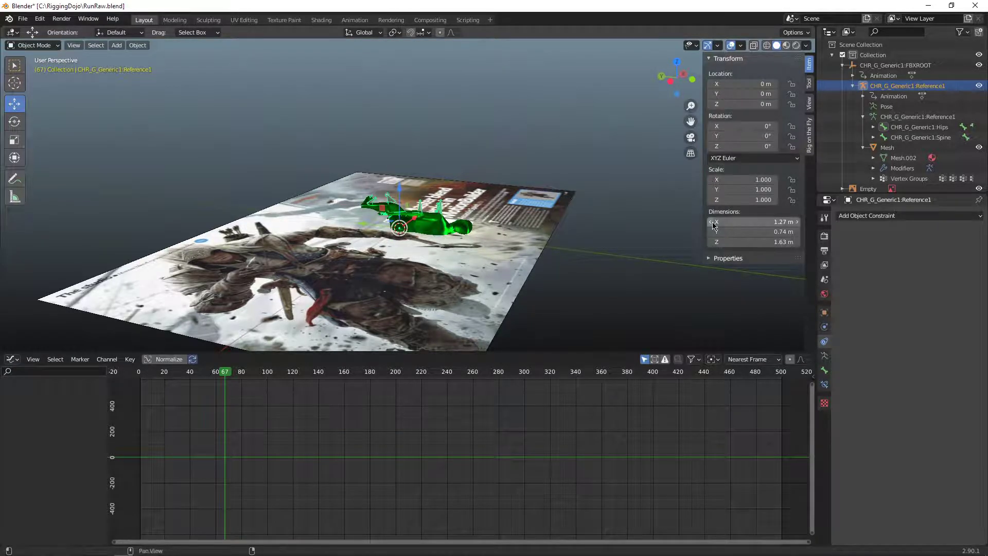
Collapse FBXROOT, review the Root Transfer Empty's baked travel at frame 75, and reselect the armature
click(843, 65)
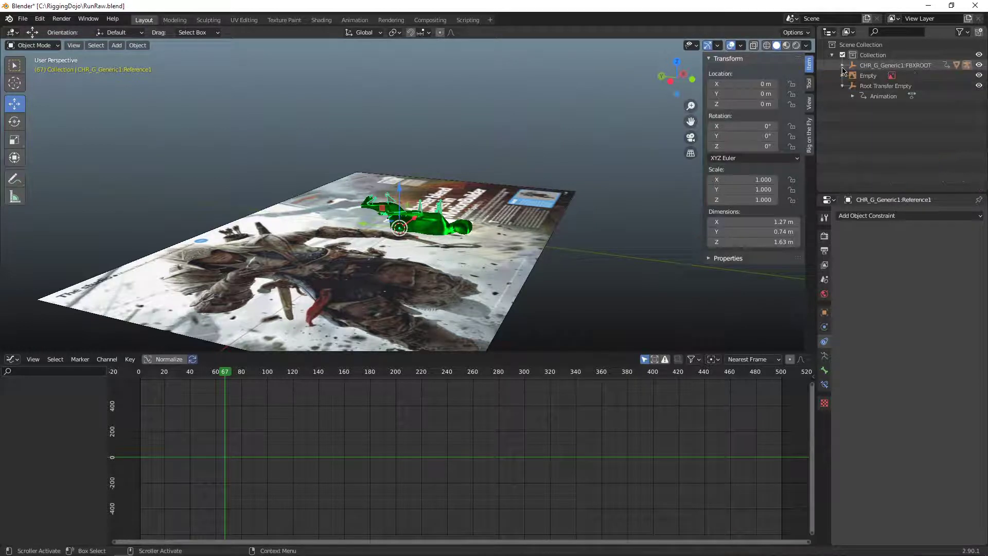
click(882, 86)
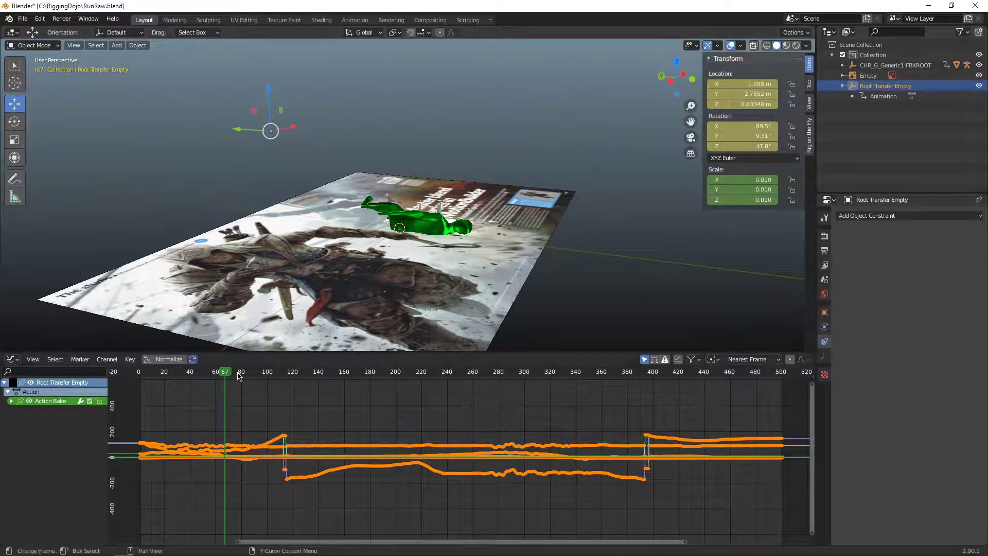
mouse_move(229, 372)
mouse_down()
mouse_move(208, 372)
mouse_move(238, 372)
mouse_up()
middle_drag(435, 234, 349, 262)
mouse_move(249, 370)
mouse_down()
mouse_move(220, 371)
mouse_move(236, 371)
mouse_up()
click(507, 71)
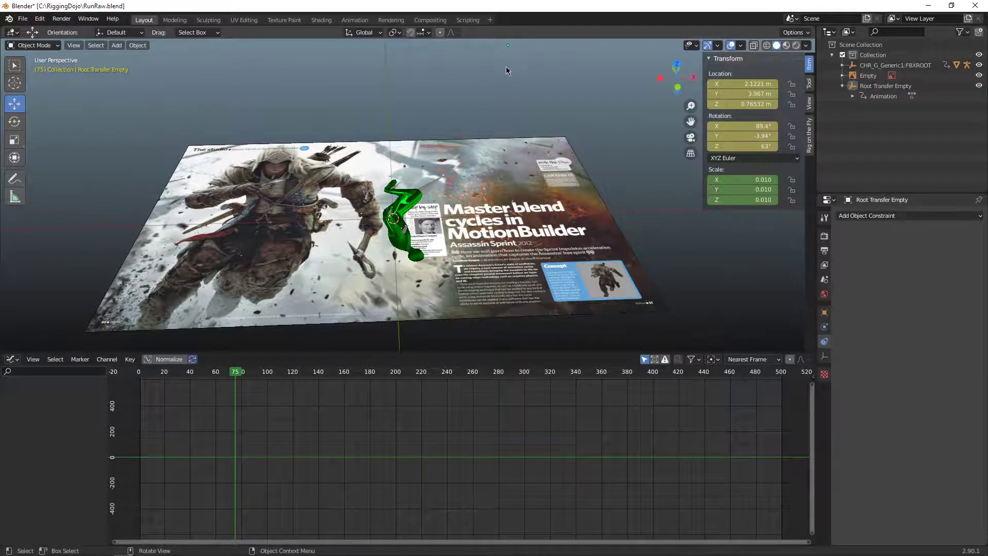
click(434, 182)
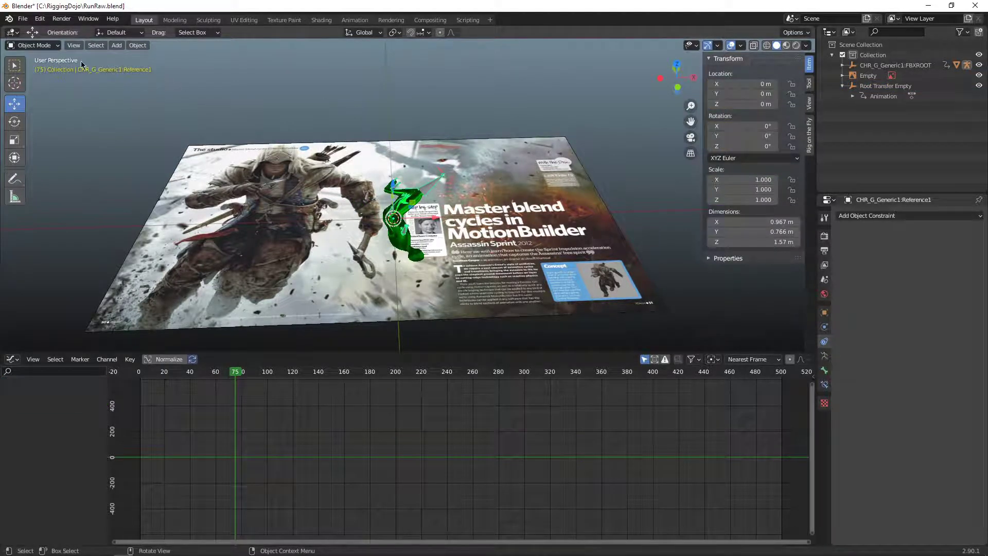
Save the scene as RunRaw.convert.blend in C:\RiggingDojo
click(23, 18)
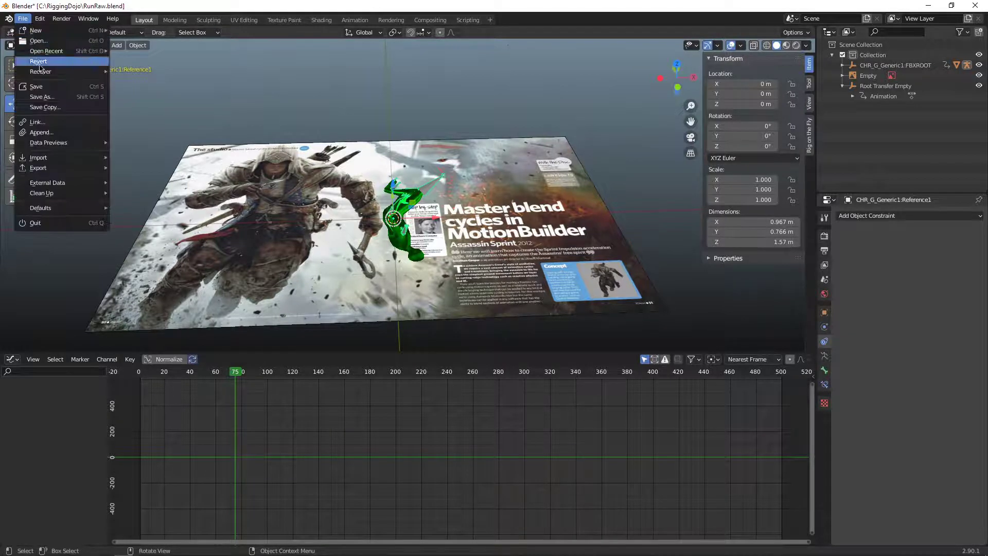
click(50, 97)
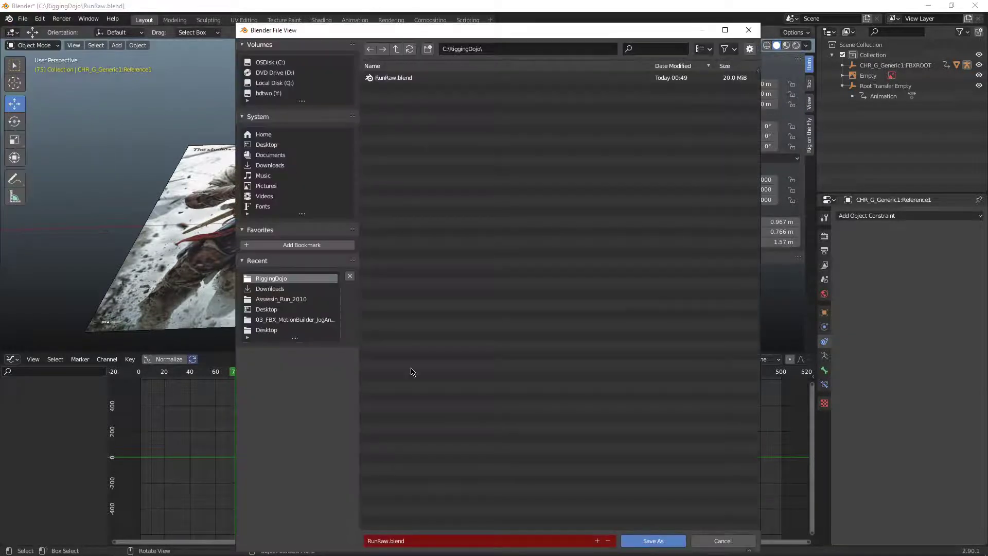
click(410, 543)
click(413, 544)
key(BackSpace)
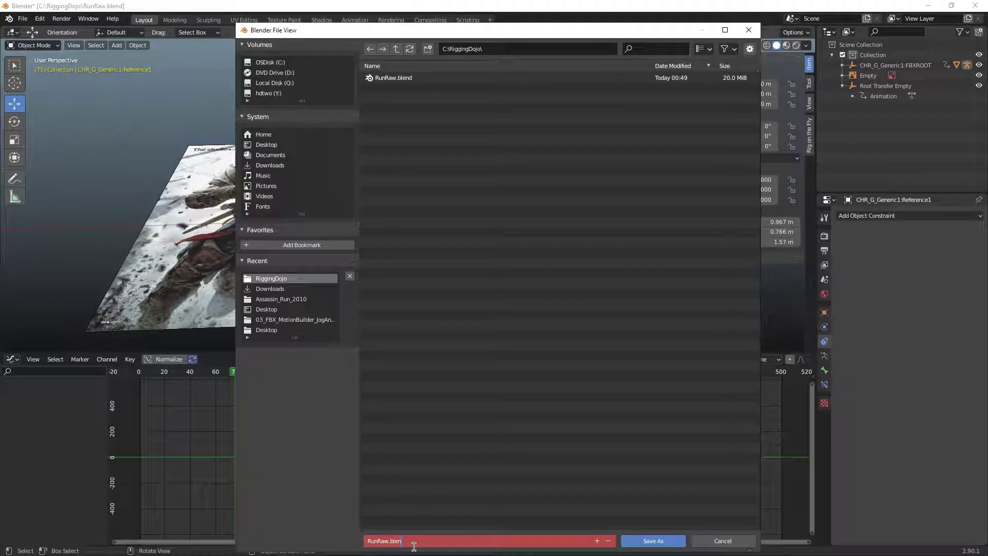
text(convert.blend)
key(Return)
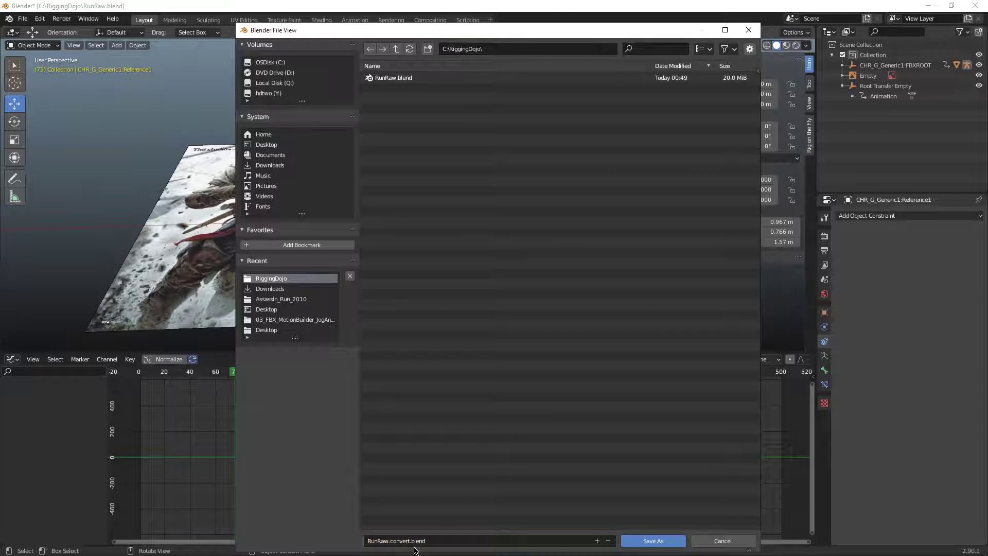
click(653, 540)
middle_drag(411, 211, 395, 216)
Switch the armature to Pose Mode with bones shown through the mesh, zoomed in
click(49, 49)
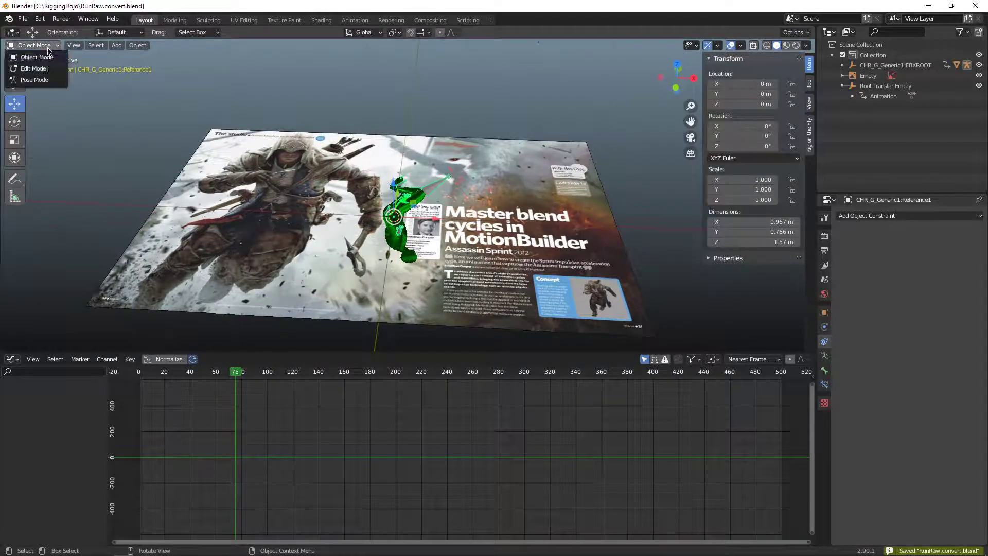
click(49, 80)
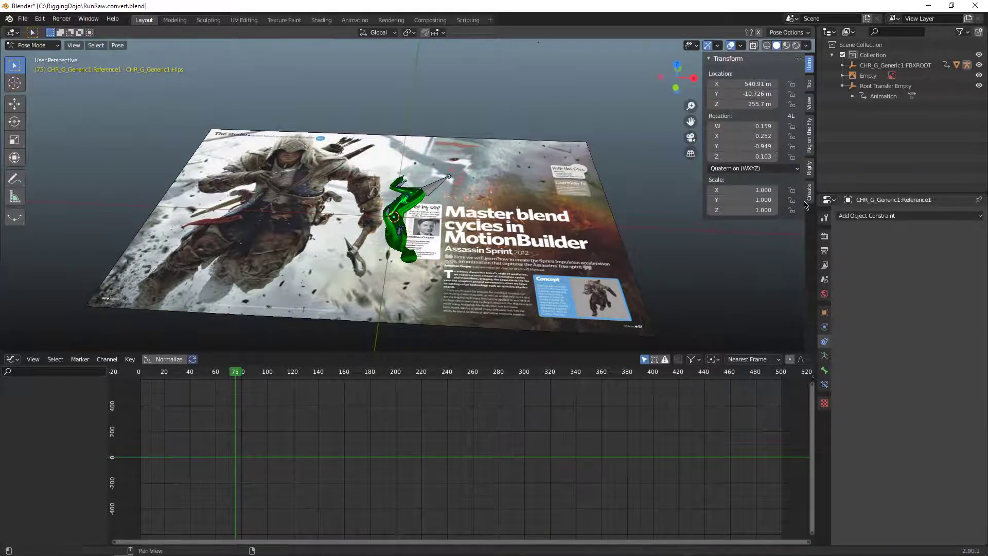
middle_drag(430, 191, 726, 58)
click(753, 45)
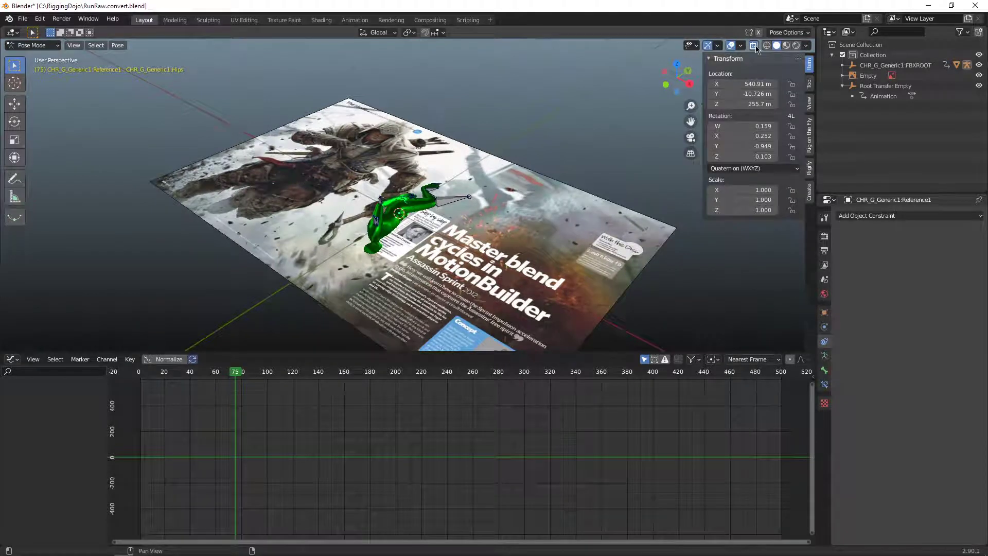
scroll(392, 228, up, 4)
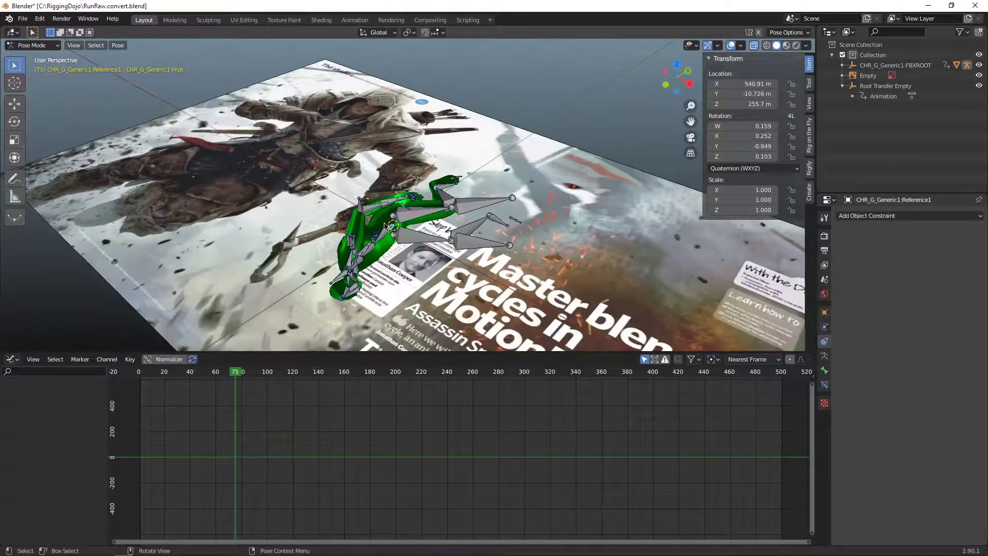
key(KP_4)
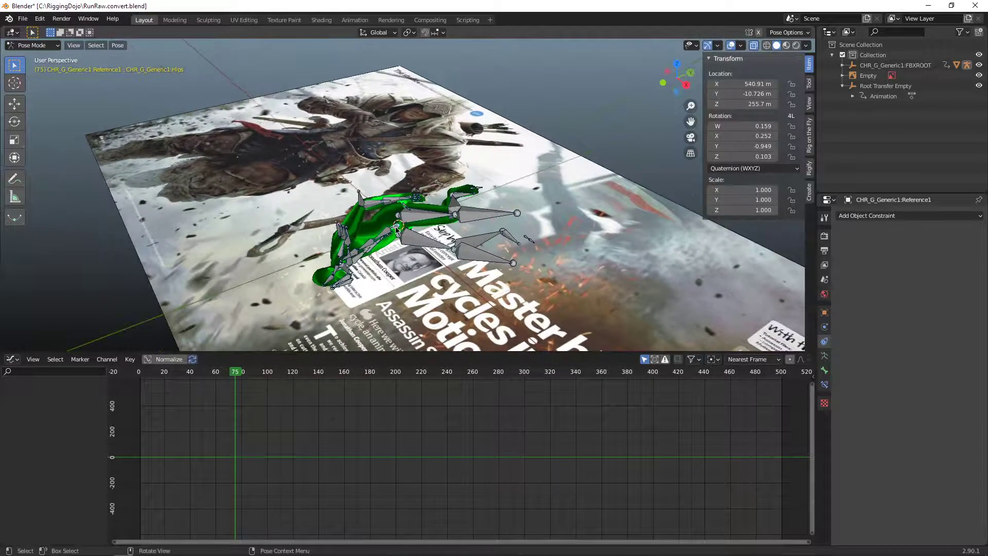
scroll(403, 231, up, 2)
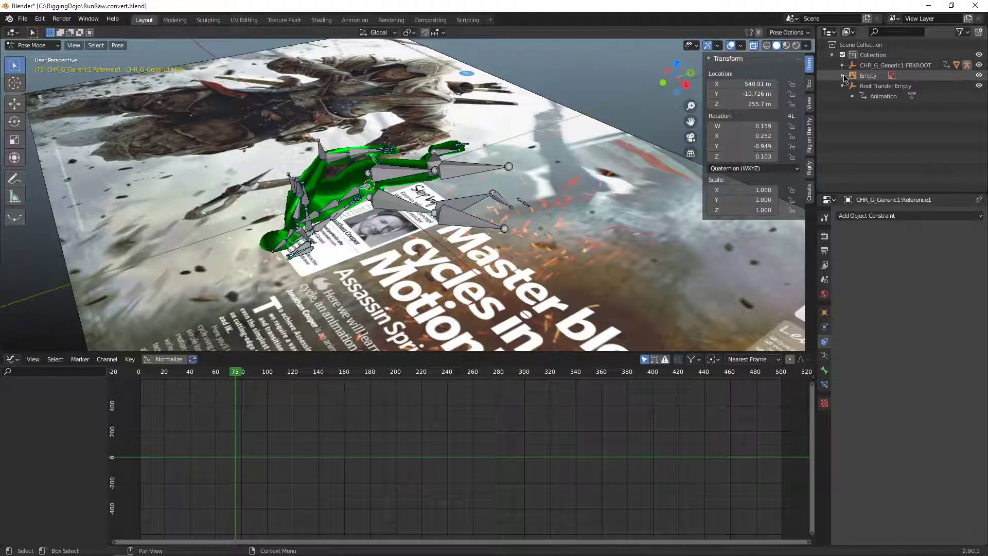
Make the Spine bone active at frame 61 and show its Bone Constraints tab
key(KP_Decimal)
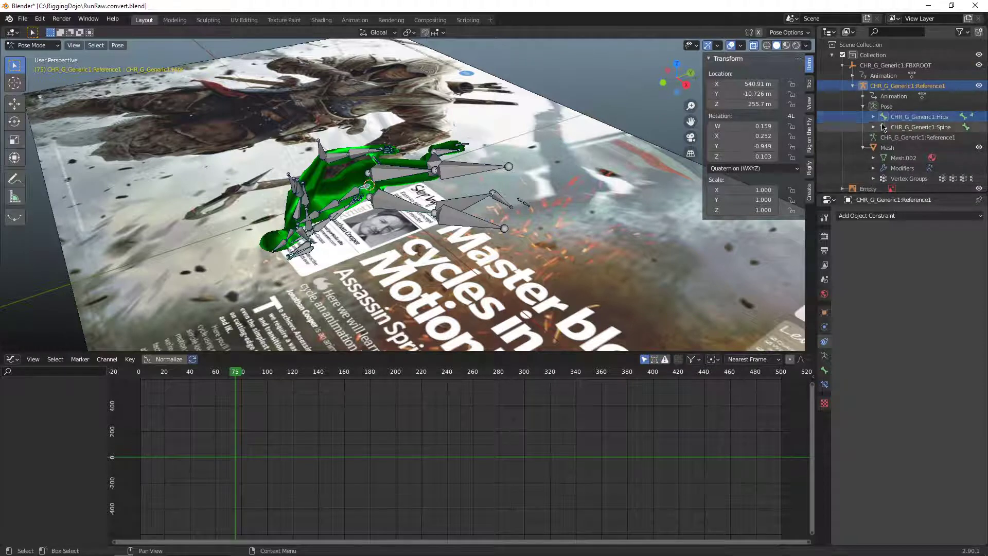
click(922, 127)
click(922, 116)
click(922, 127)
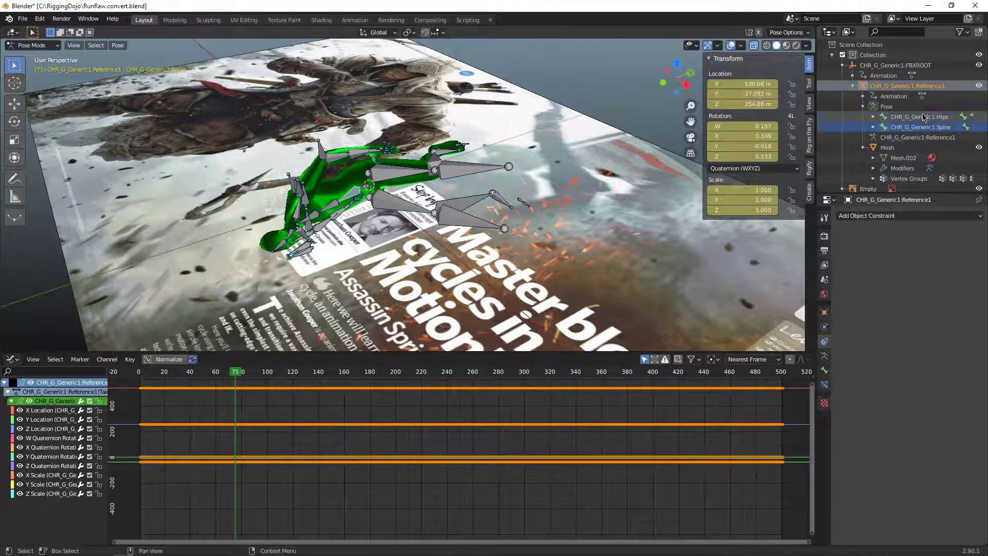
click(922, 117)
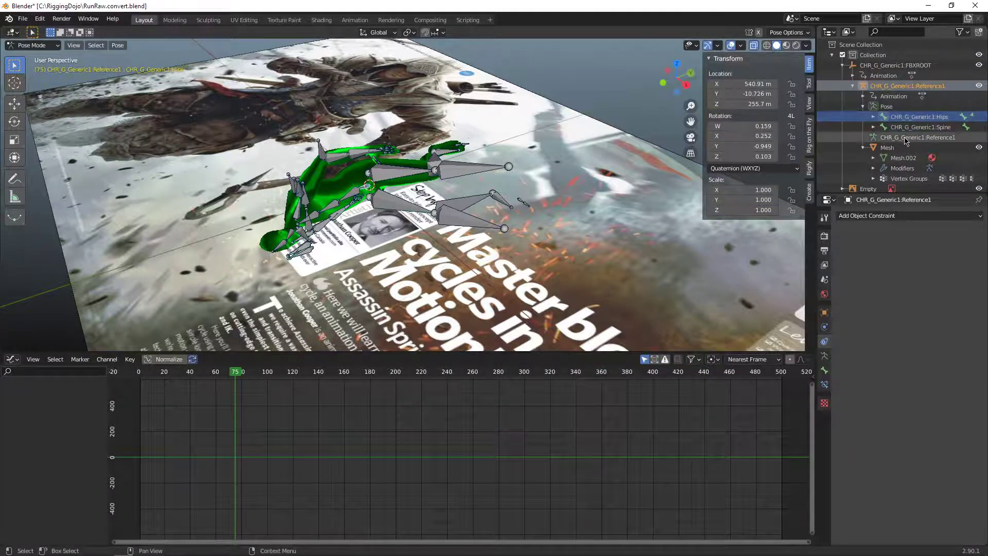
click(917, 127)
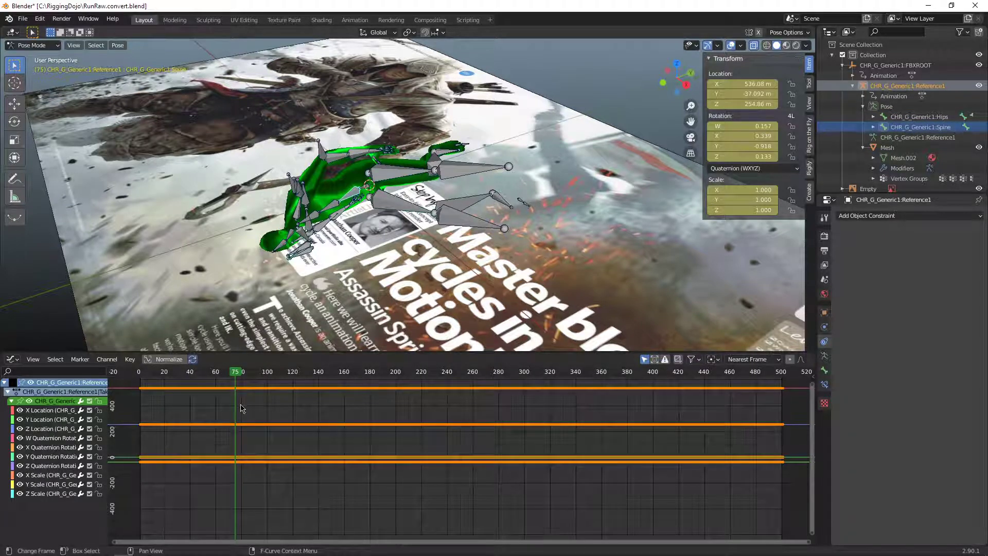
scroll(242, 408, down, 1)
click(281, 371)
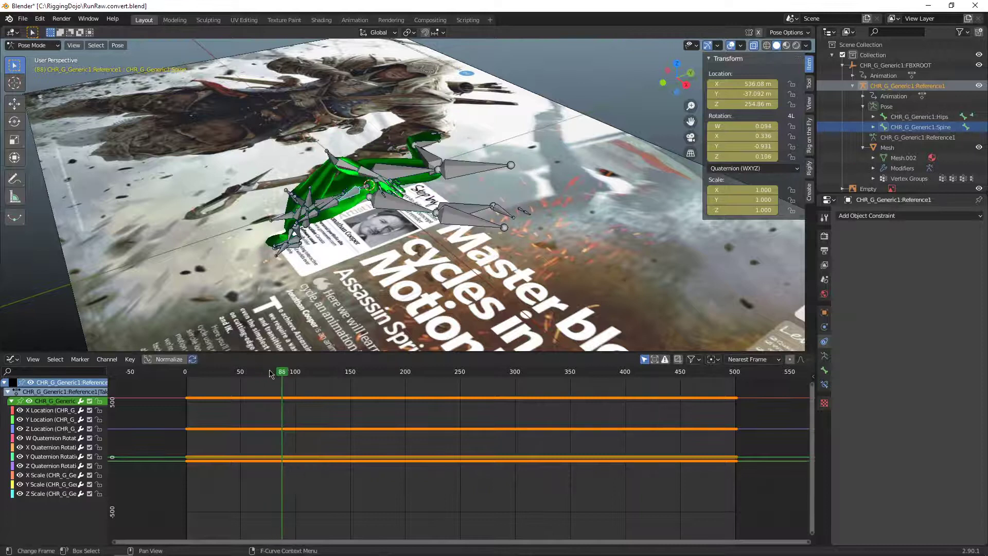
drag(269, 373, 252, 371)
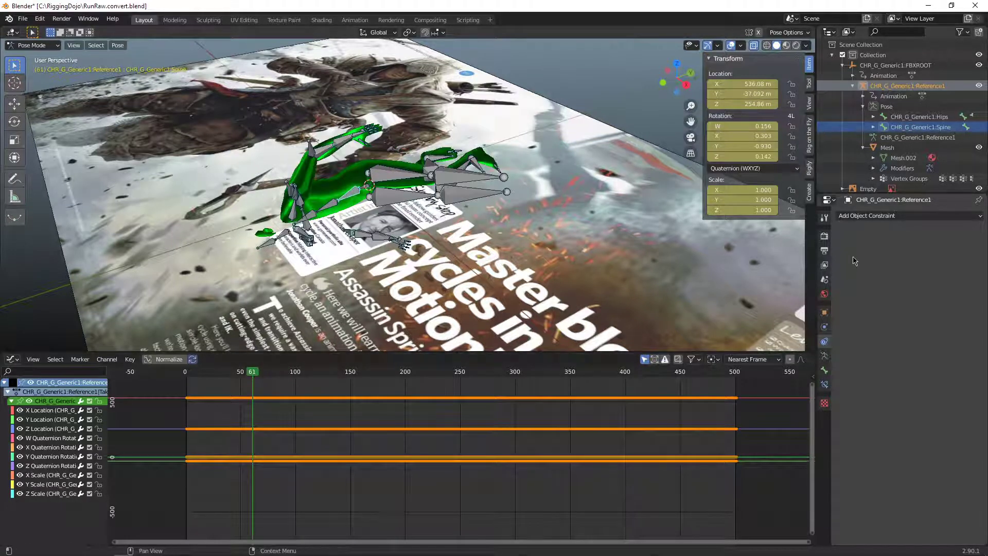
click(825, 371)
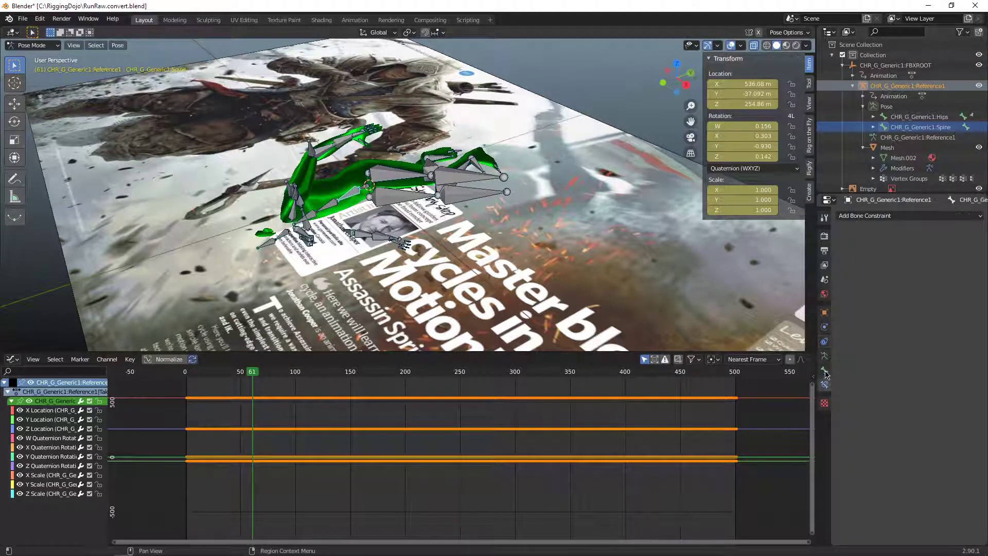
Add a Child Of constraint to the Spine bone, eyedropping the armature as target
click(873, 216)
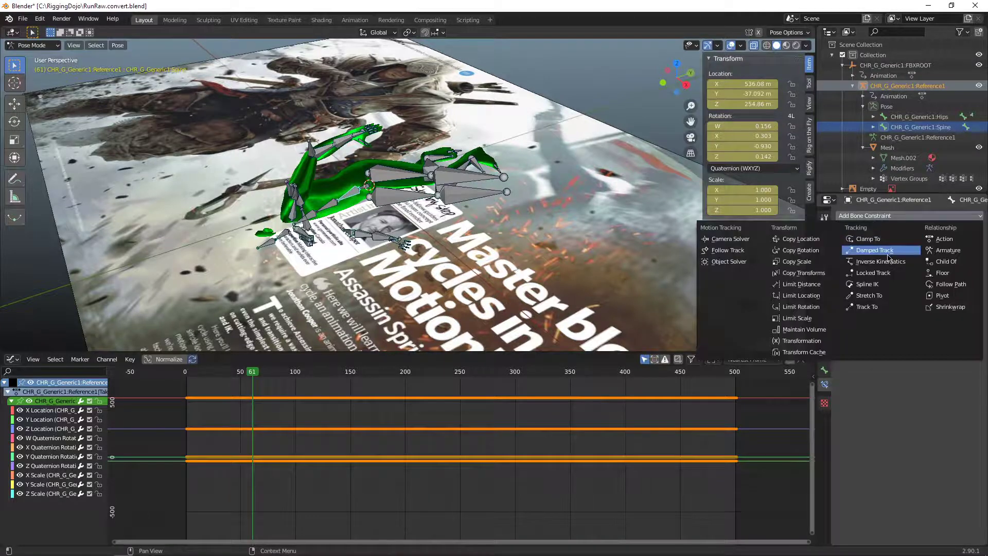
click(930, 261)
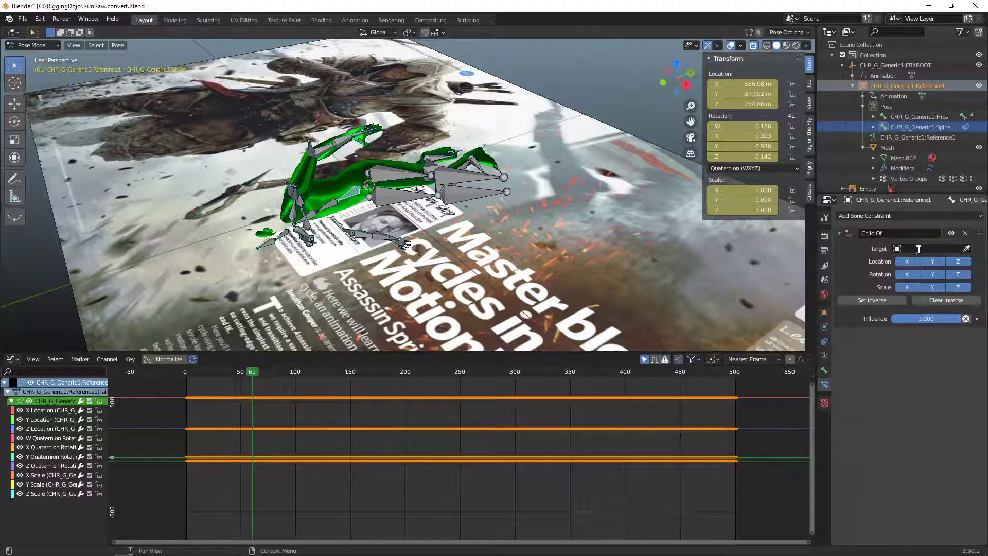
click(918, 249)
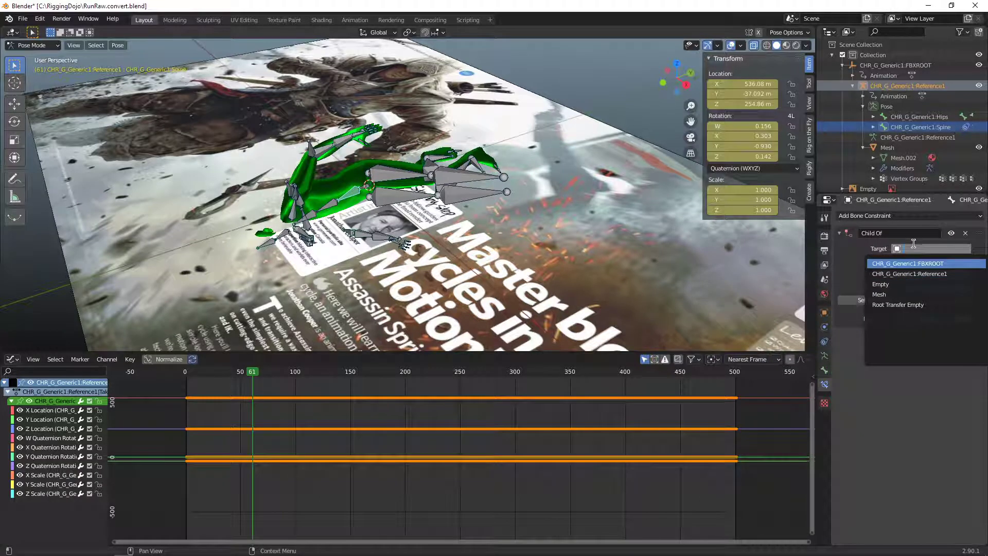
click(854, 270)
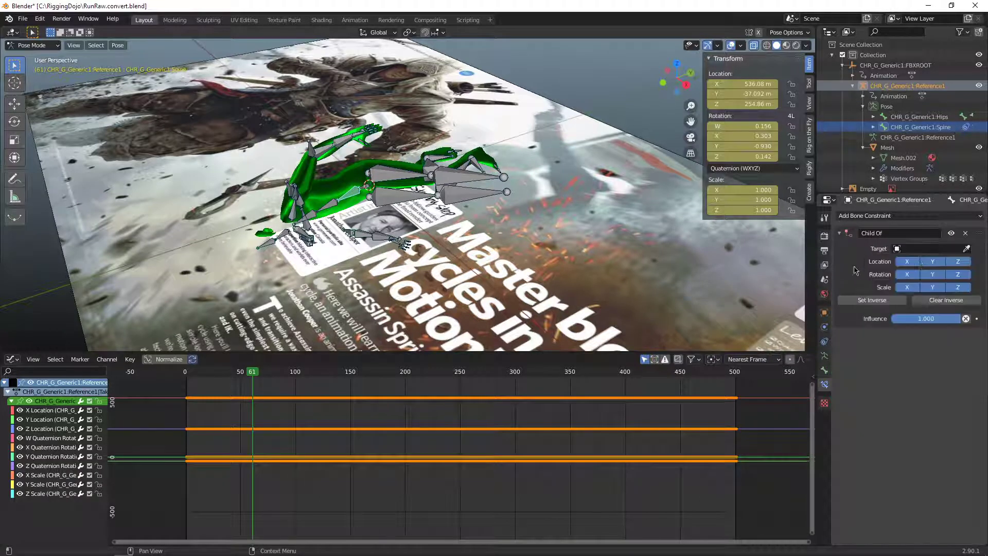
click(962, 250)
click(448, 191)
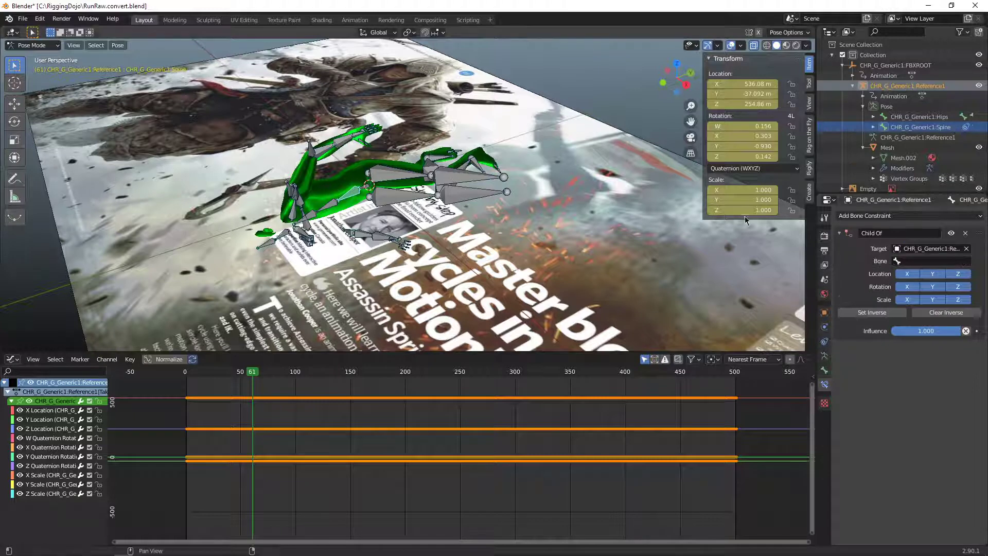
Set the constraint's bone to Hips and apply Set Inverse
click(909, 260)
text(hips)
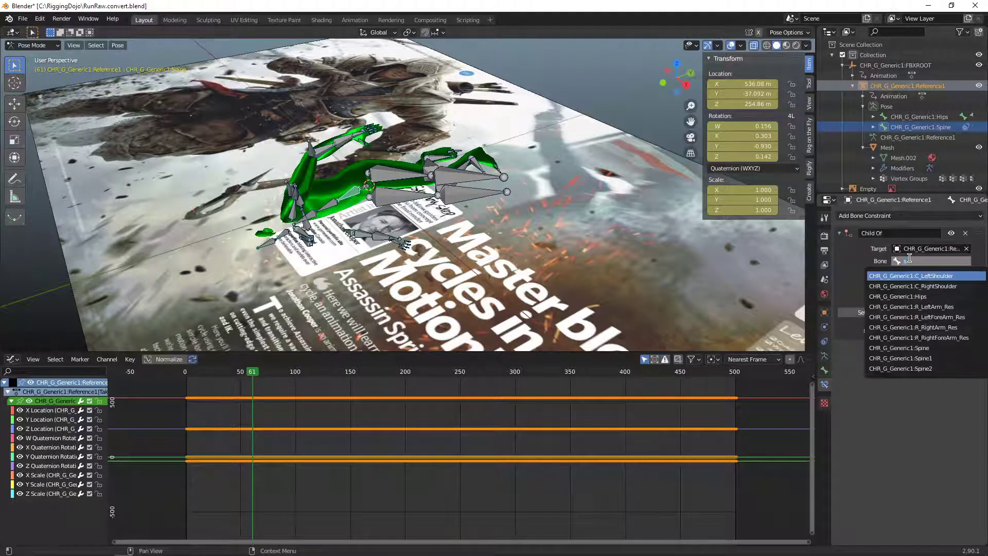
key(Return)
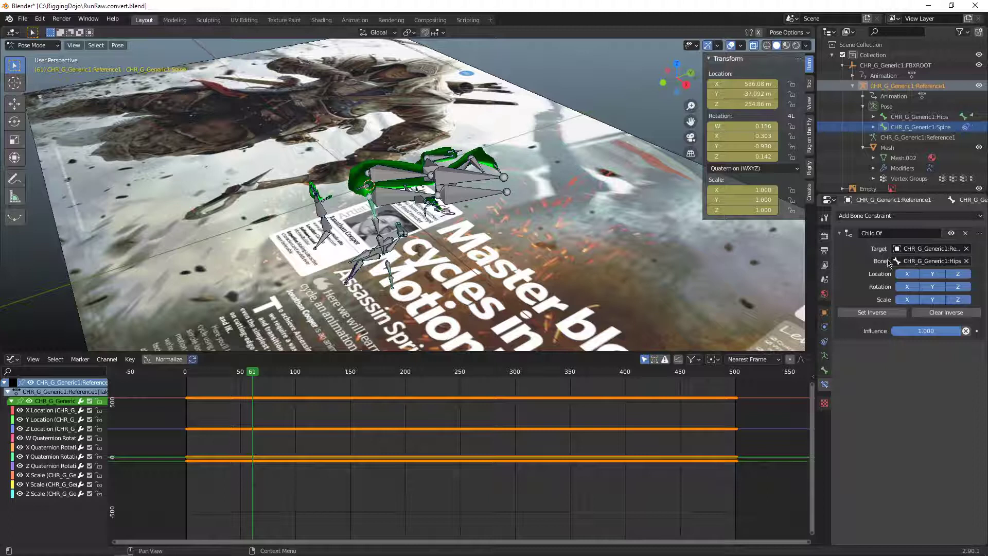
middle_drag(383, 237, 389, 206)
click(888, 311)
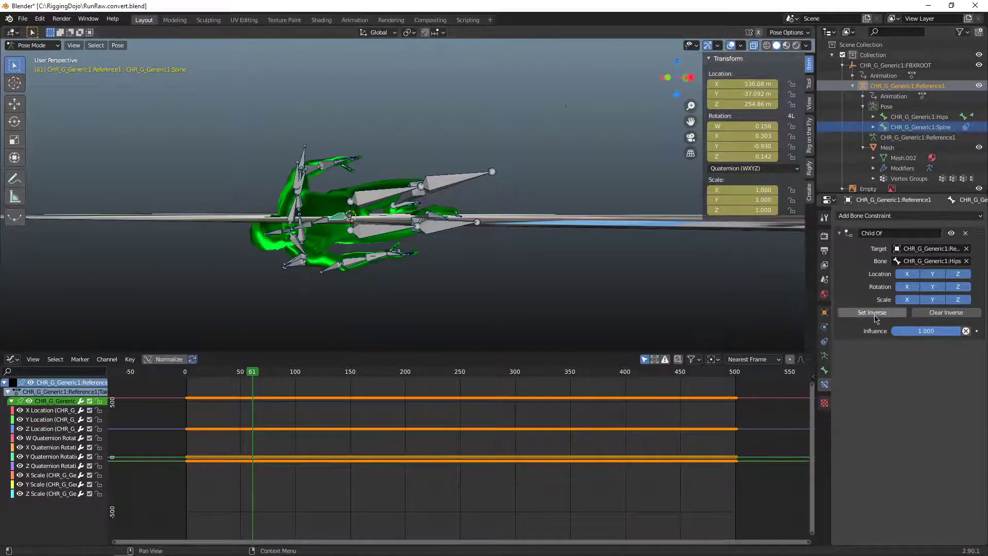
middle_drag(515, 242, 504, 309)
Move the Hips bone to a raised position and drop the Spine's Child Of influence to 0
click(399, 174)
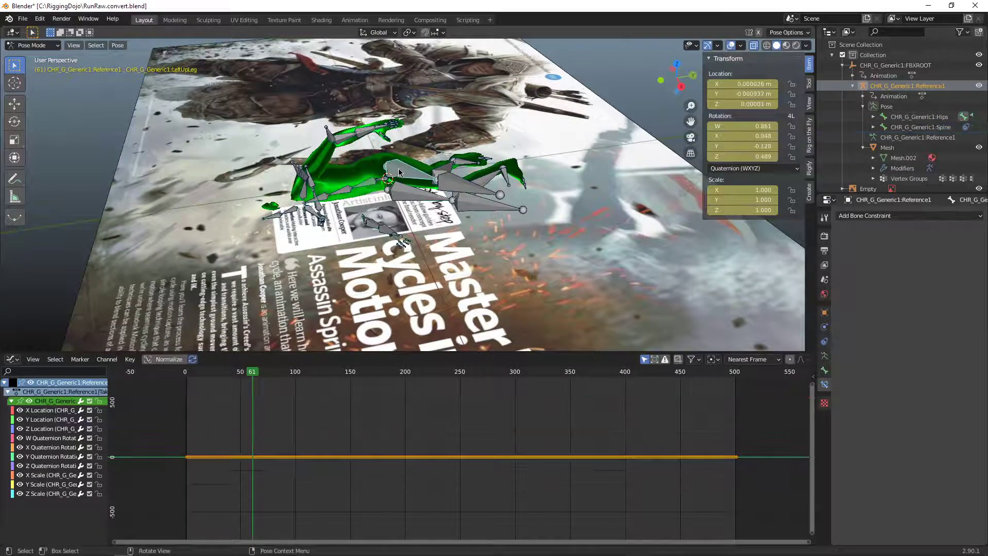
click(384, 183)
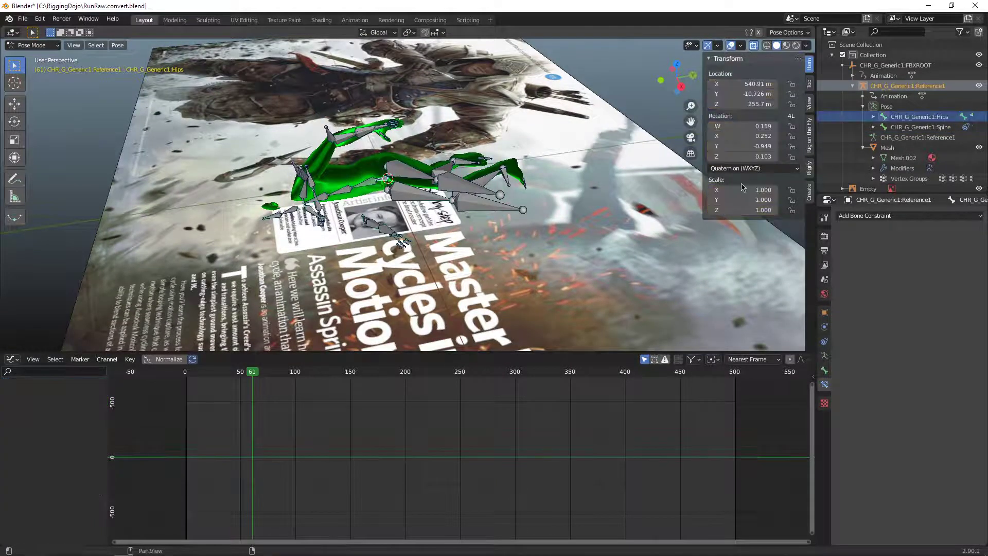
key(g)
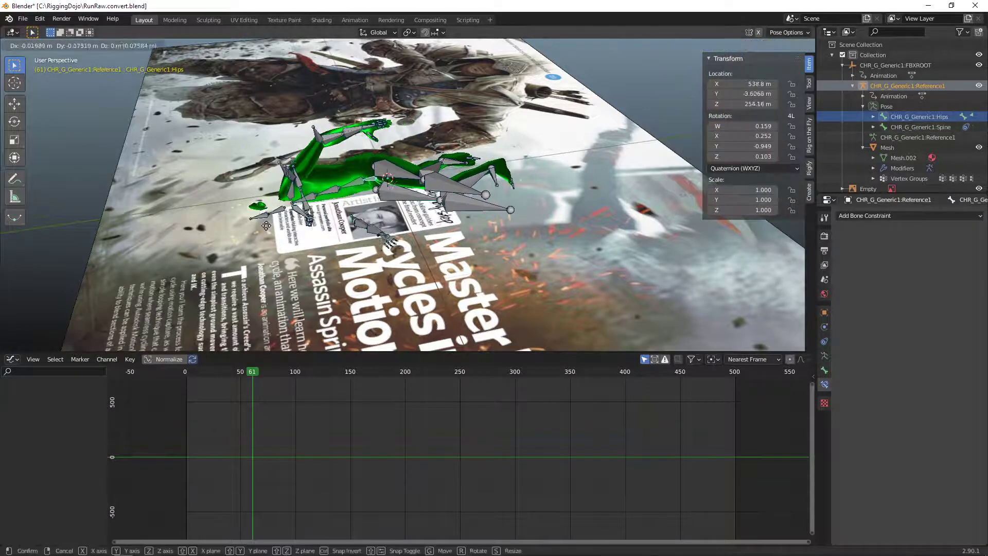
click(288, 147)
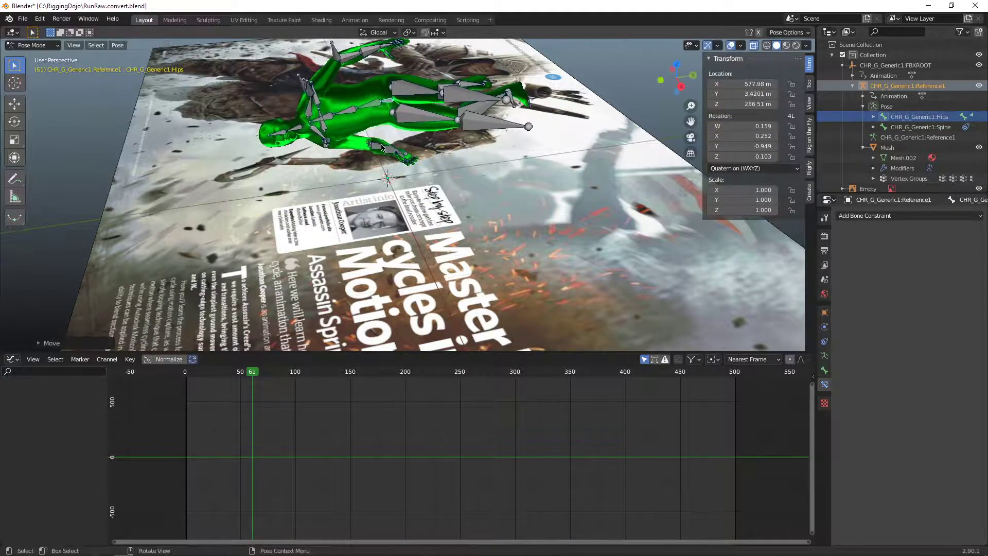
click(382, 105)
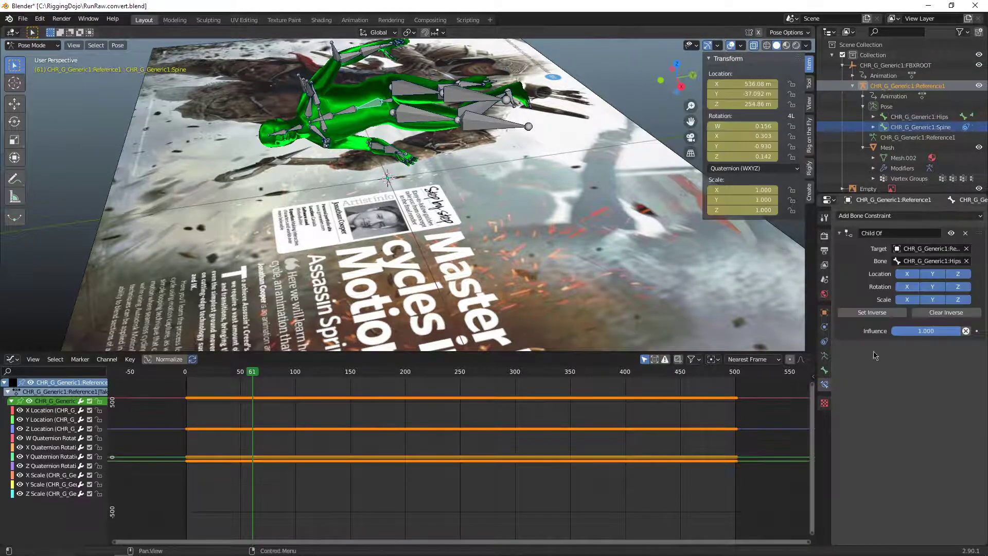
drag(947, 331, 895, 331)
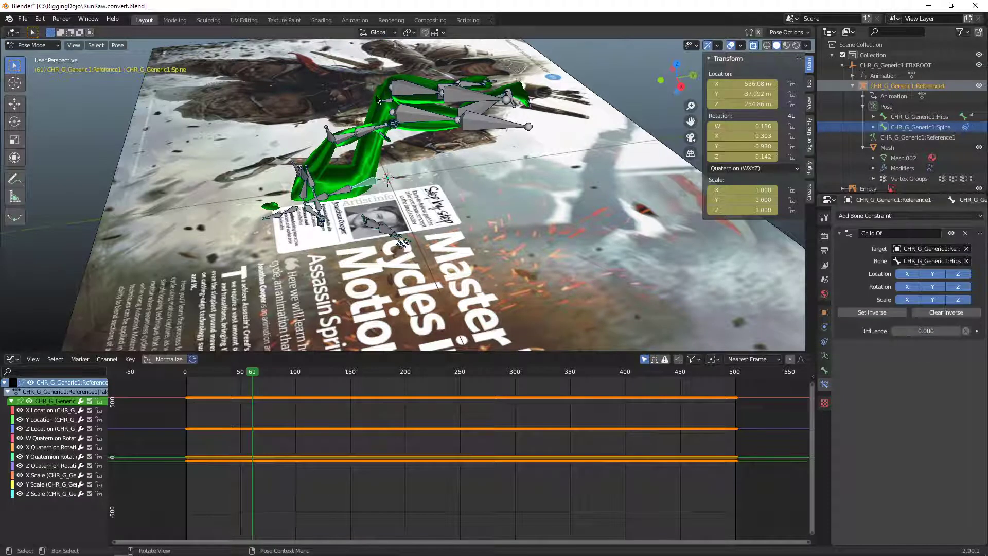
Reposition the Hips again and restore the Spine's Child Of influence to 1.000
click(387, 177)
key(g)
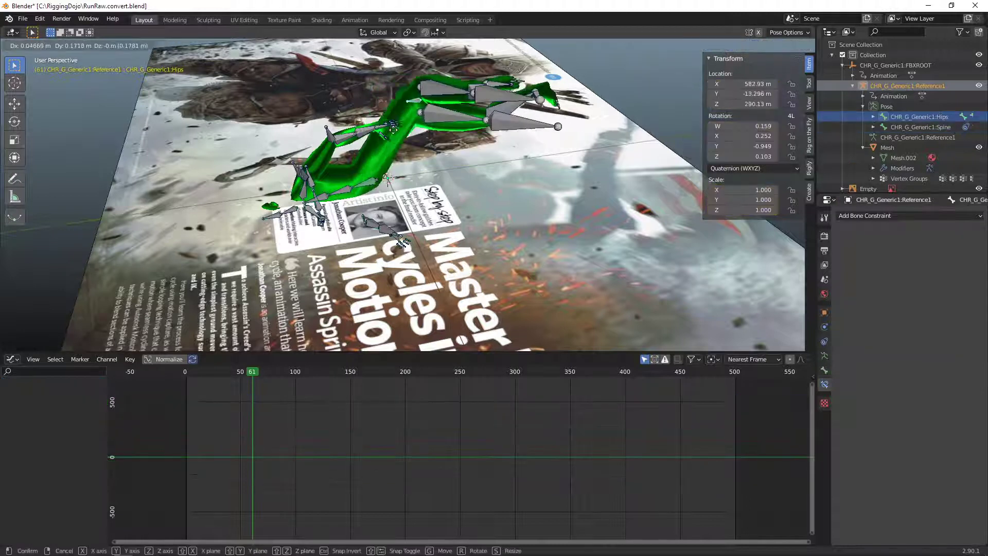
click(378, 181)
click(374, 185)
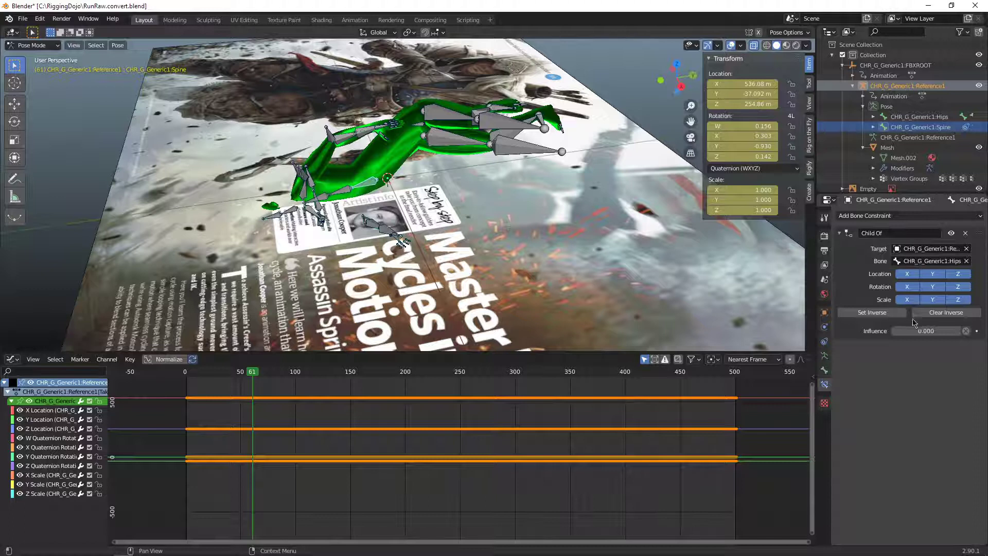
drag(913, 331, 962, 331)
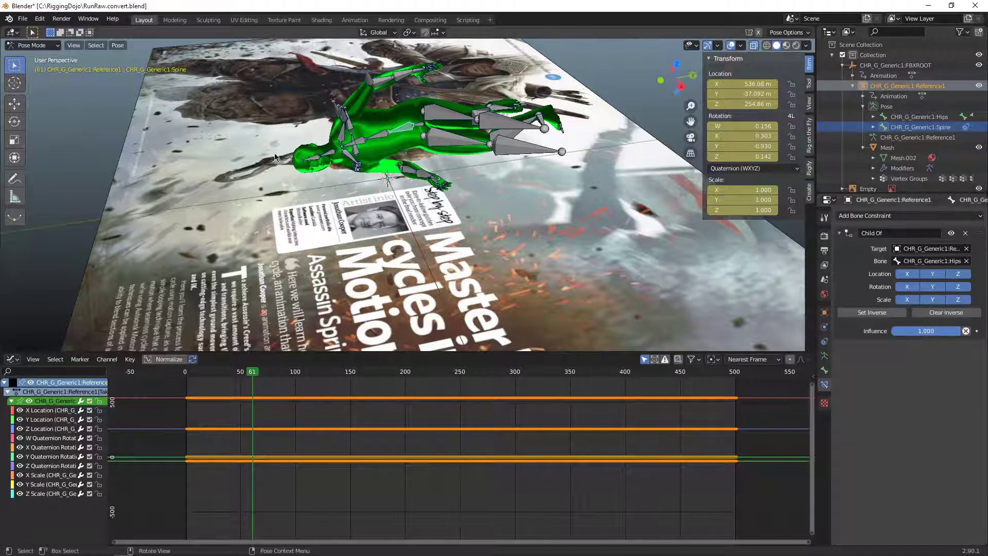
middle_drag(506, 173, 525, 182)
middle_drag(454, 218, 407, 207)
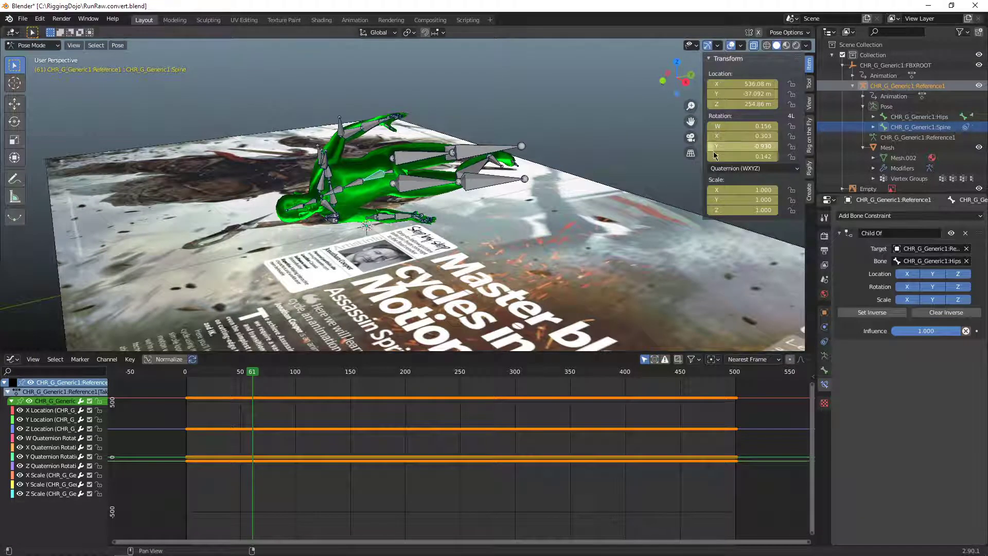
click(946, 116)
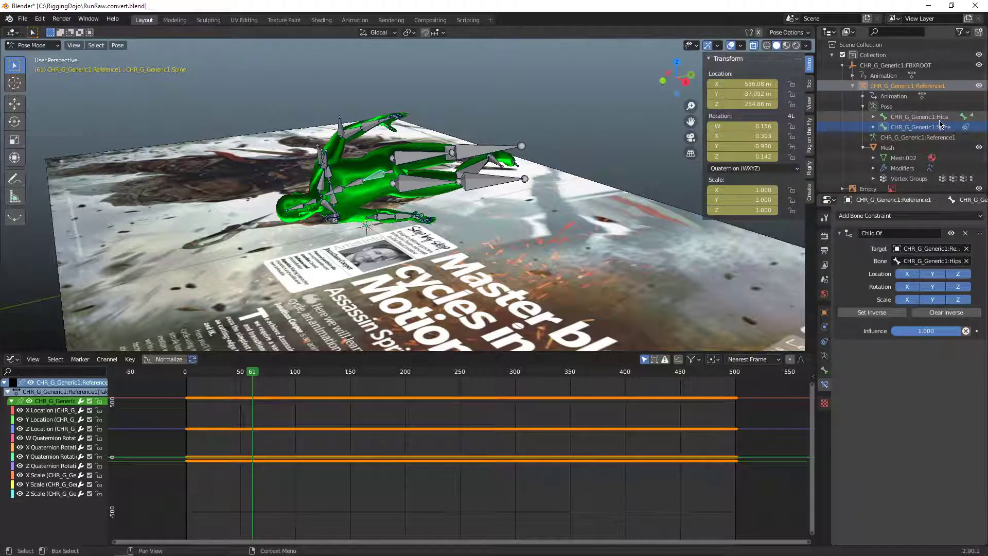
click(888, 216)
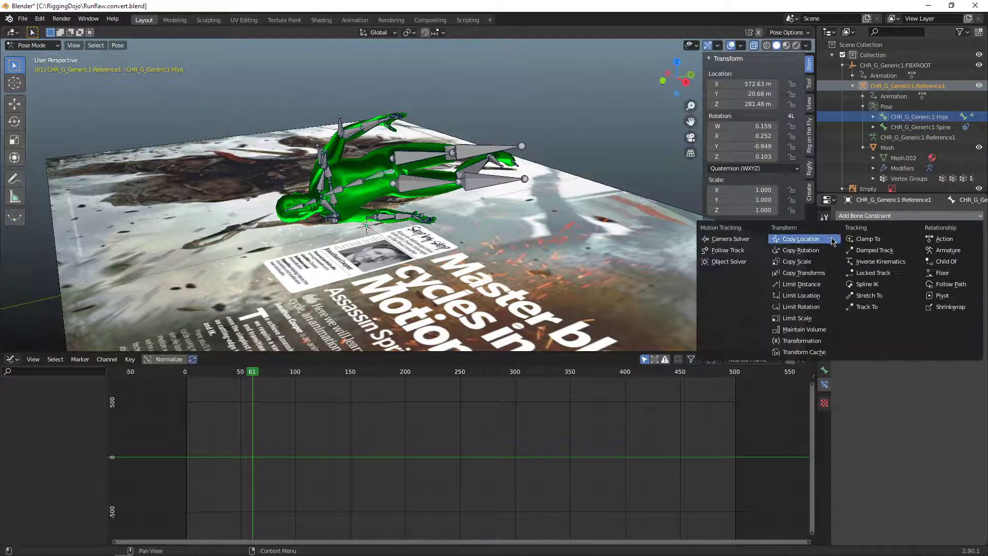
click(819, 272)
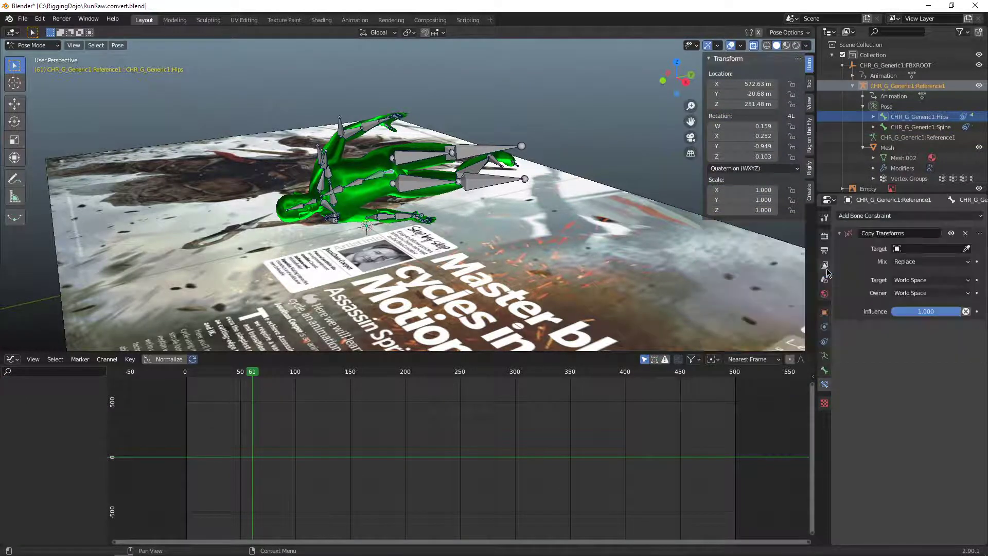
click(912, 249)
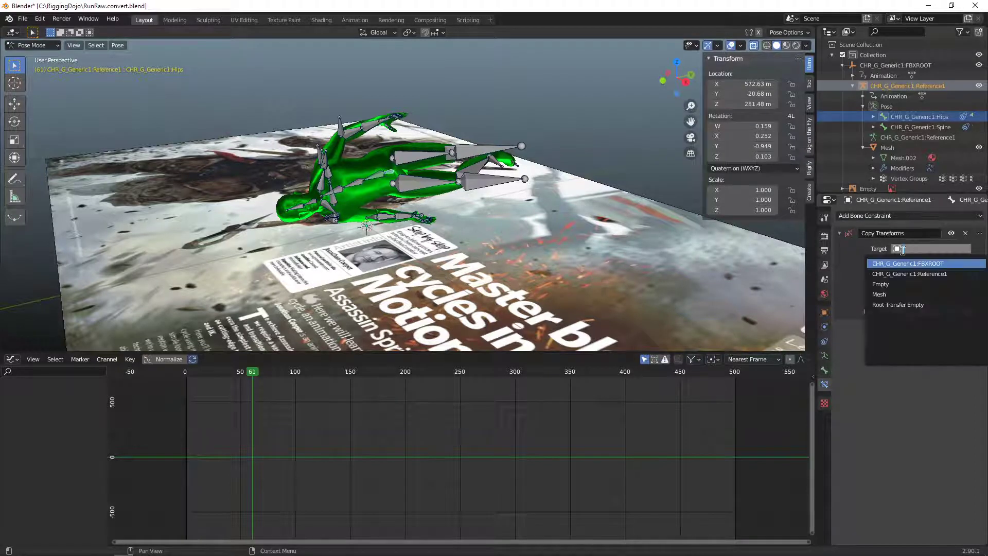
click(932, 304)
middle_drag(613, 220, 446, 286)
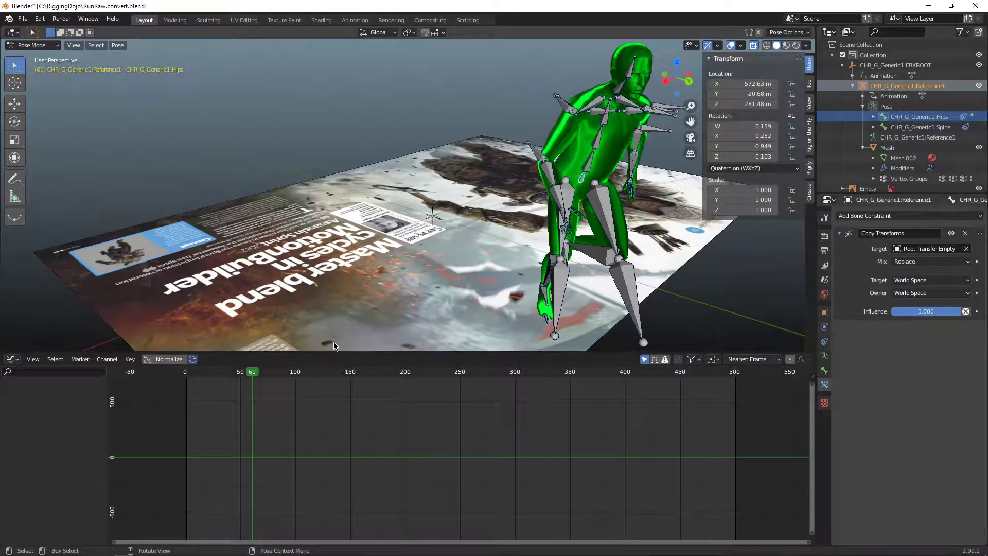
key(space)
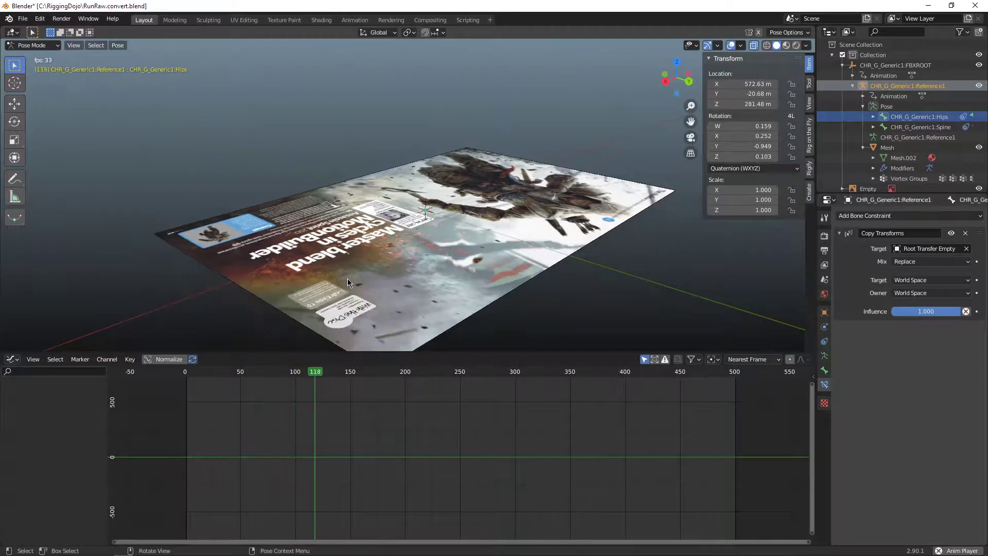
middle_drag(348, 278, 694, 206)
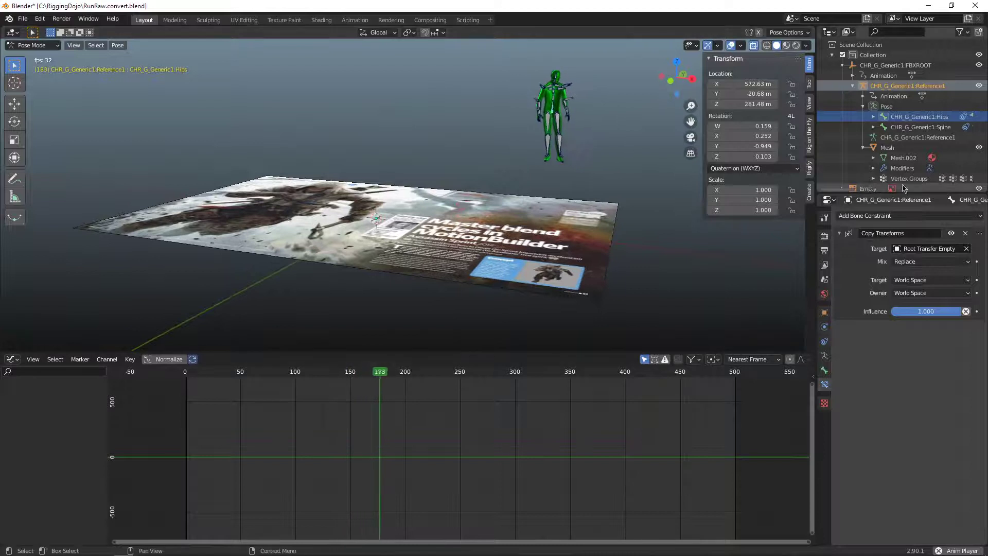
click(832, 54)
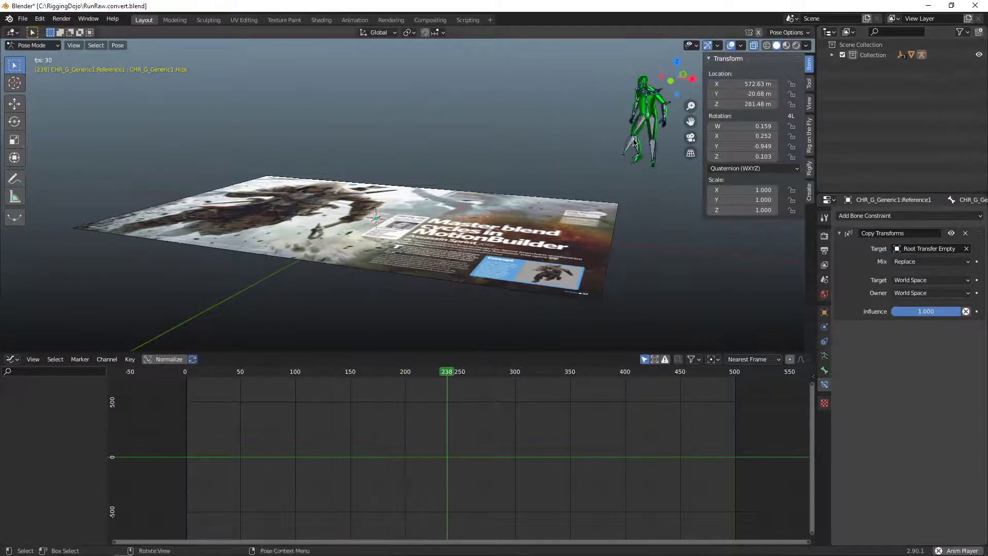
middle_drag(634, 144, 665, 147)
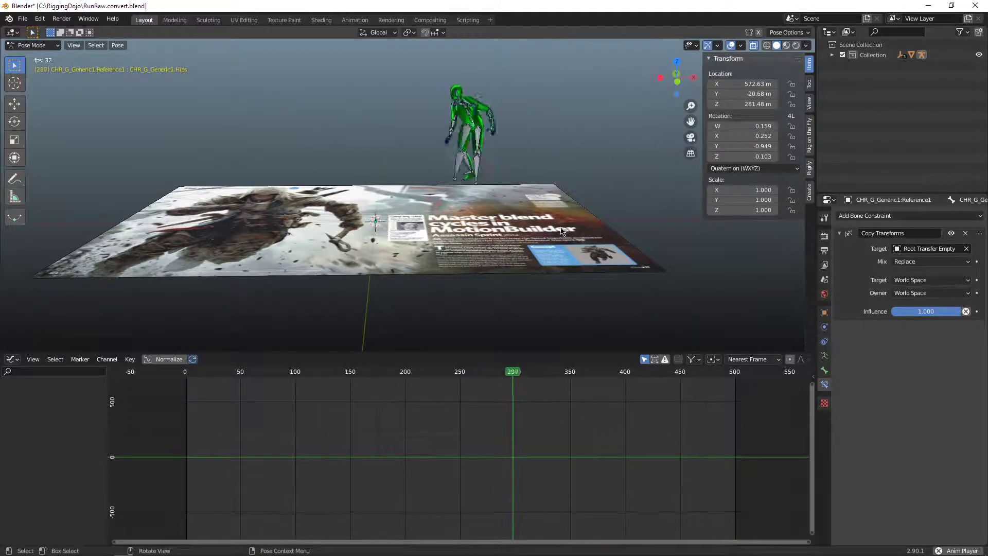
key(space)
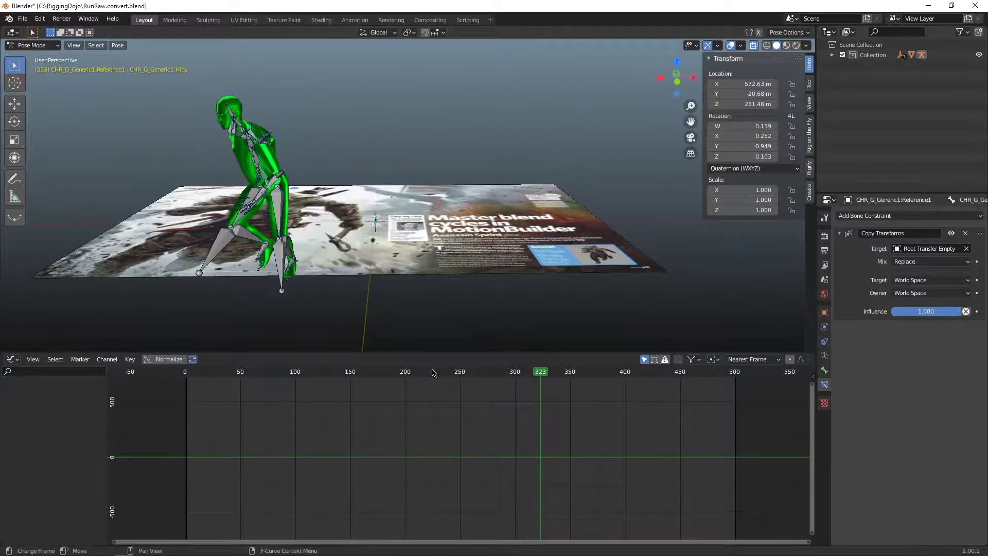
drag(333, 367, 535, 324)
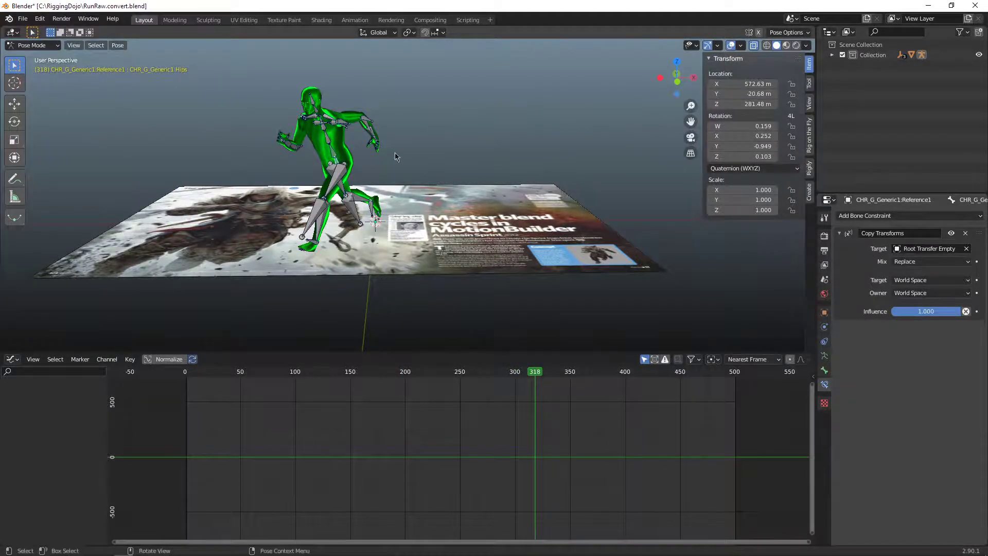
middle_drag(394, 152, 417, 158)
scroll(417, 157, up, 2)
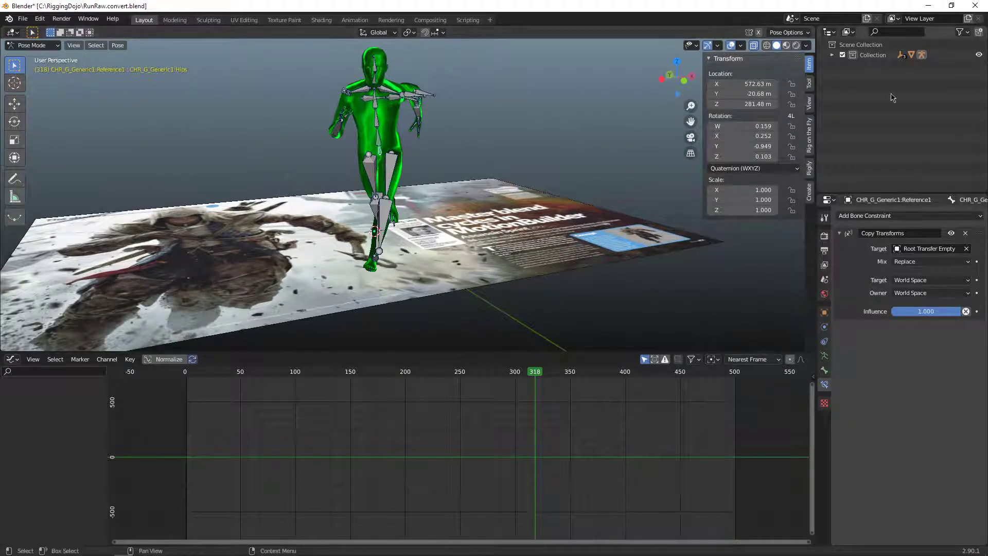
Reveal Hips in the Outliner and open Bake Action for frames 1–500 with Visual Keying and Clear Constraints
key(KP_Decimal)
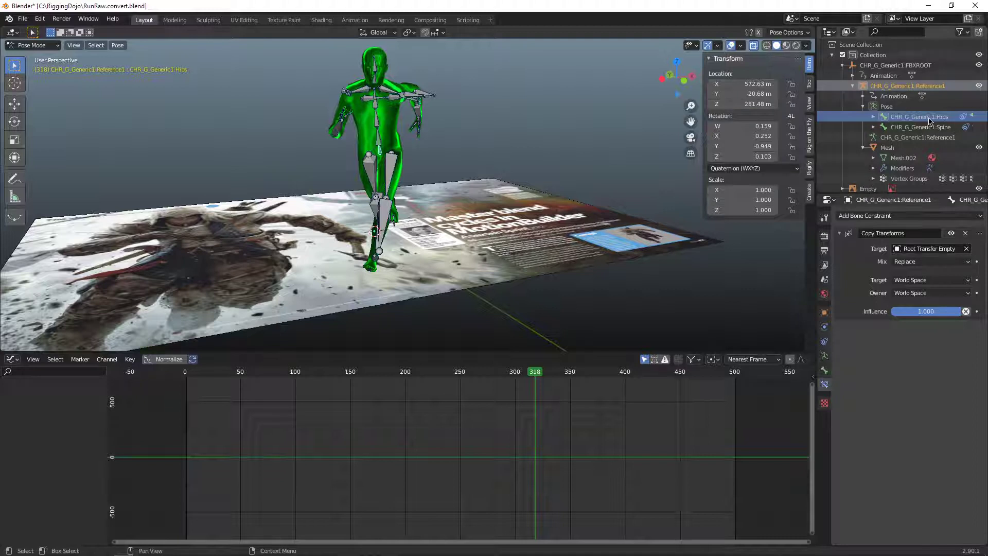
click(118, 45)
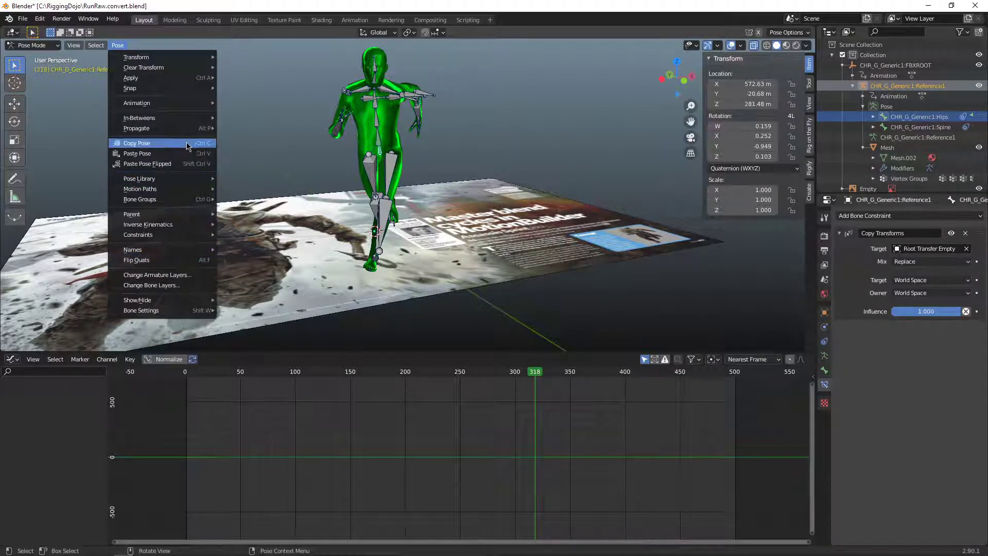
mouse_move(184, 179)
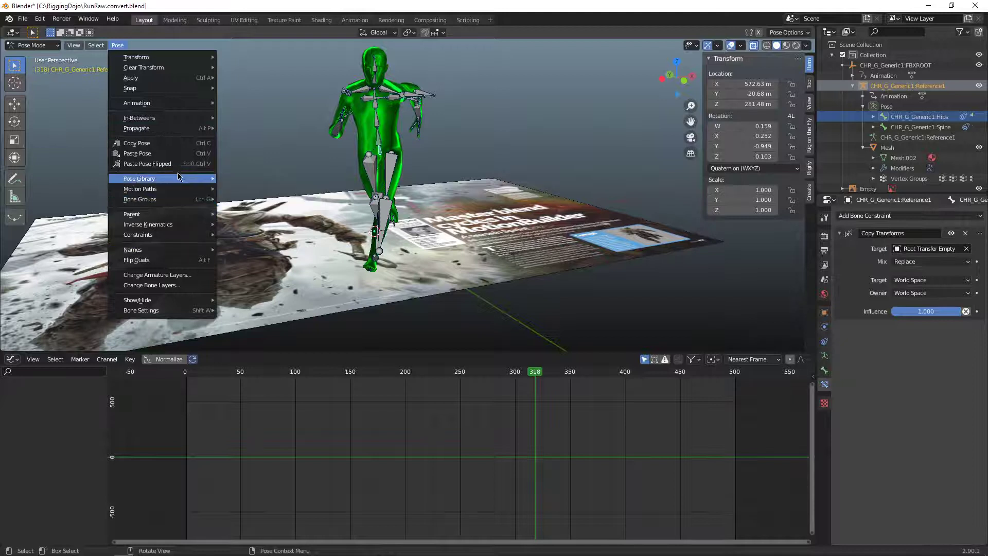
mouse_move(184, 105)
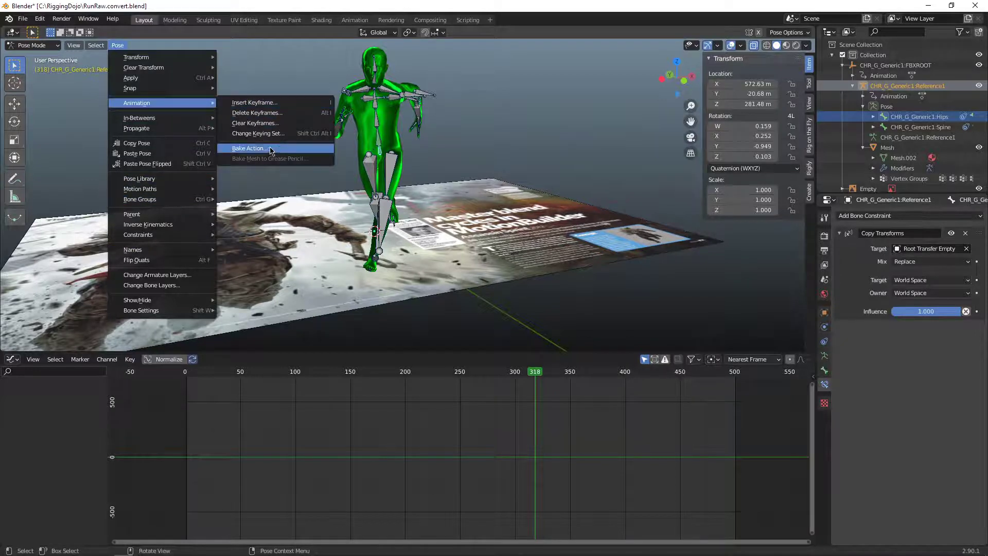
click(271, 152)
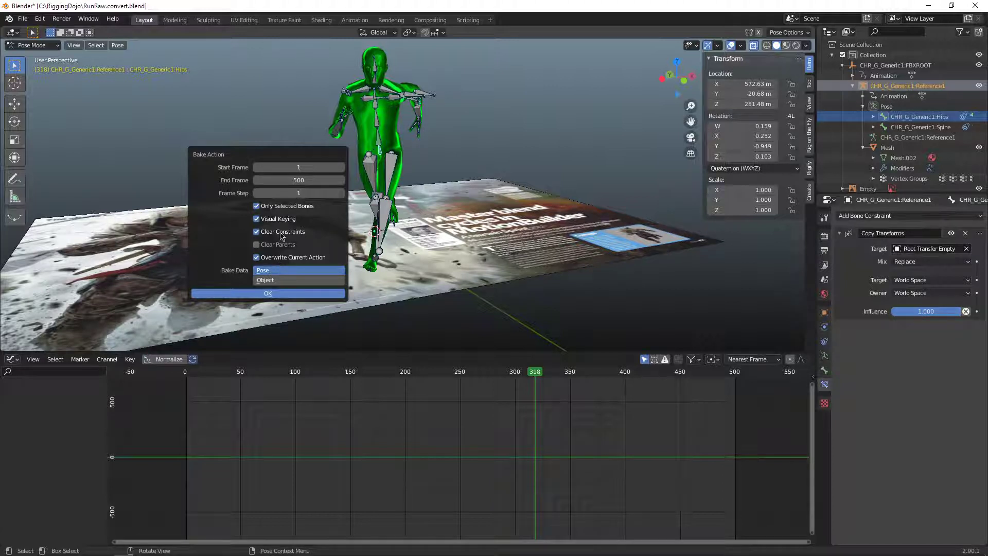
Bake the Hips bone's motion over frames 1–500, then scrub to about frame 185 to check it
click(277, 295)
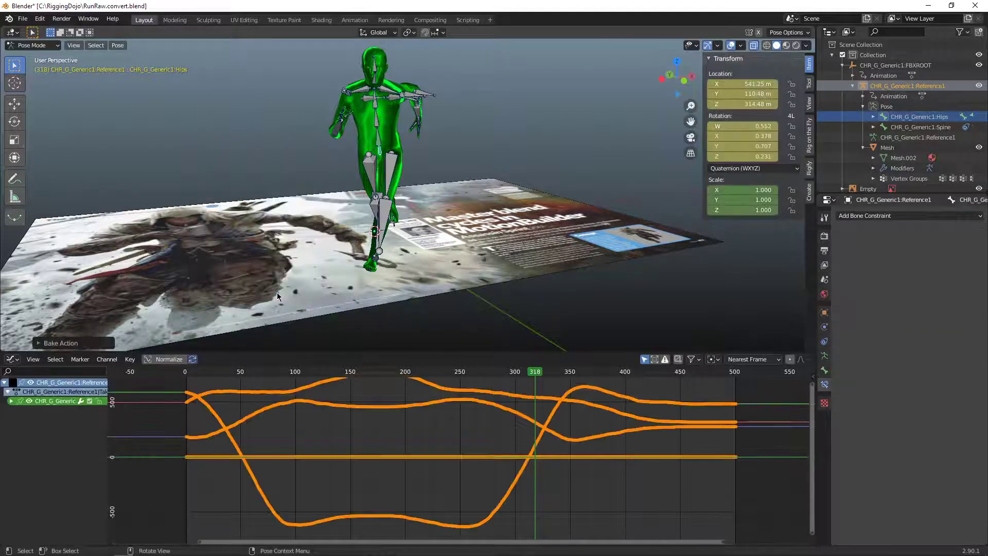
mouse_move(518, 375)
mouse_down()
mouse_move(375, 375)
mouse_move(551, 375)
mouse_move(530, 375)
mouse_up()
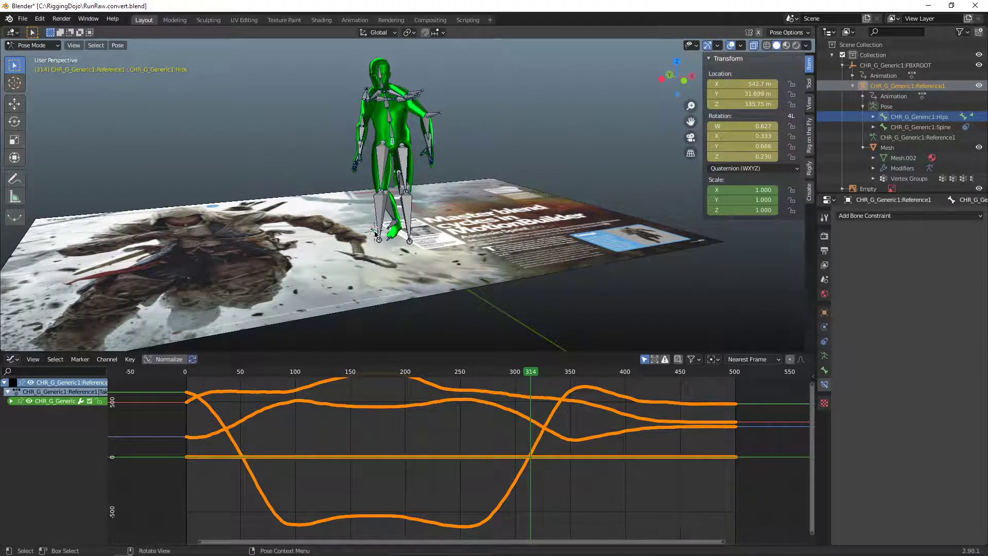
middle_drag(391, 246, 380, 196)
middle_drag(416, 289, 401, 334)
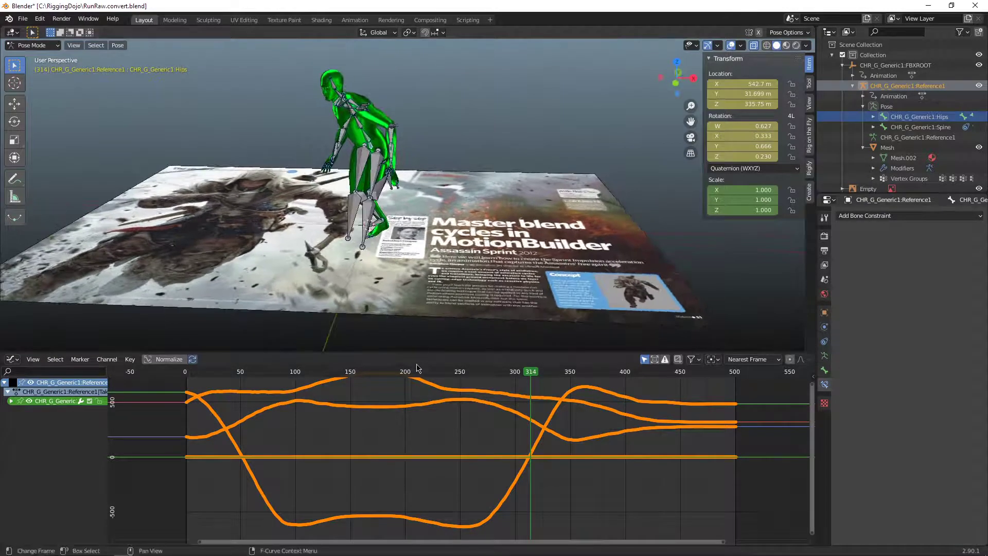
drag(418, 370, 536, 371)
Test the Spine bone's Child Of influence at 0, then restore it to 1.000
click(287, 168)
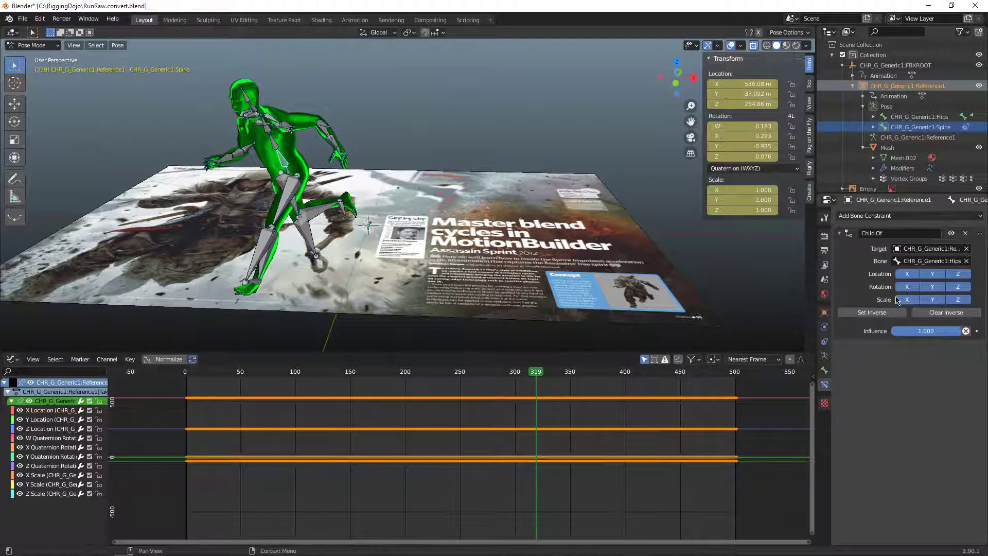
drag(920, 327, 893, 329)
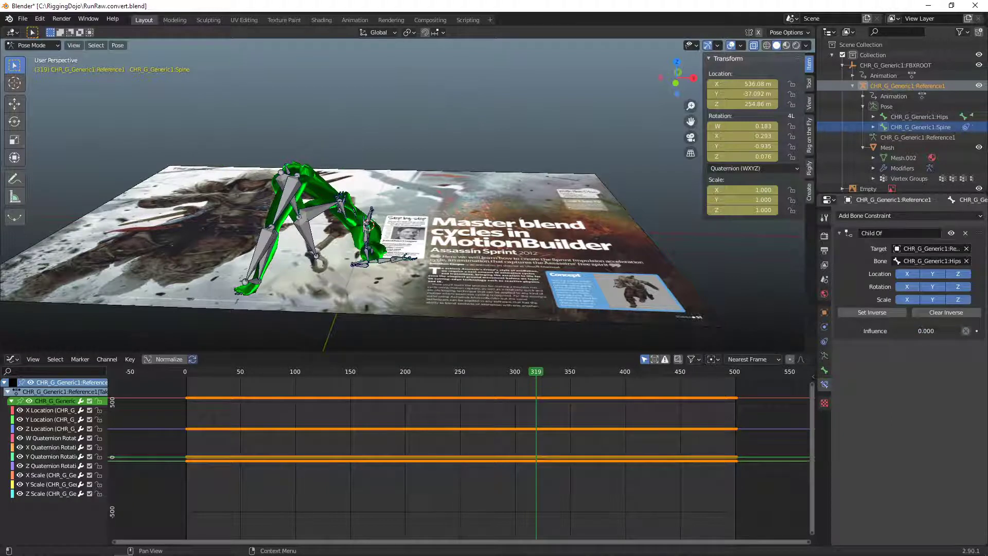
key(ctrl+z)
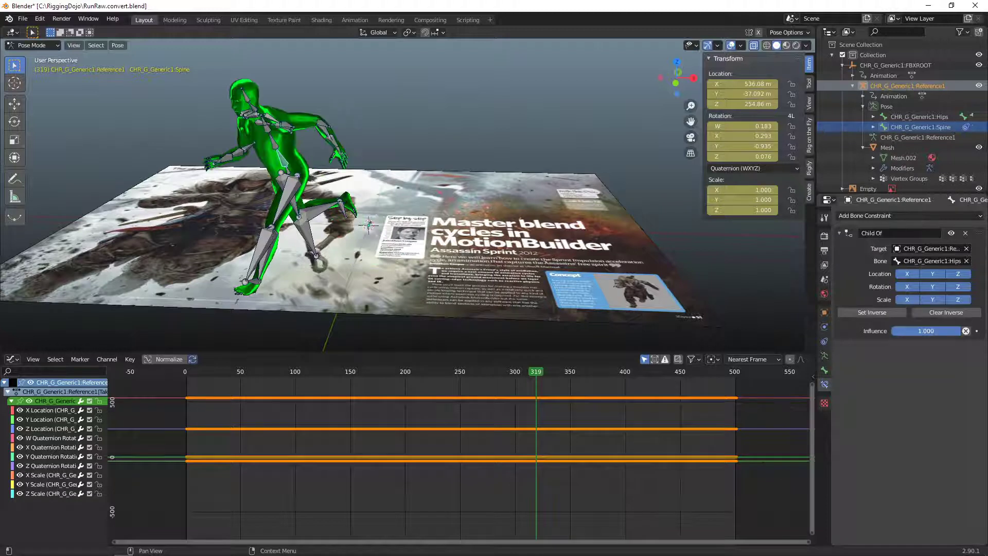
middle_drag(184, 216, 209, 209)
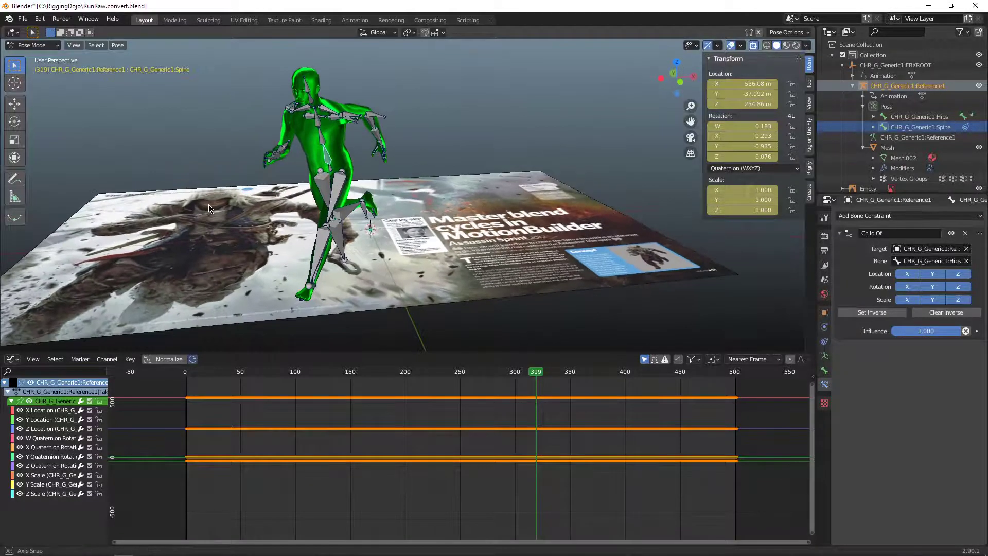
middle_drag(315, 251, 242, 252)
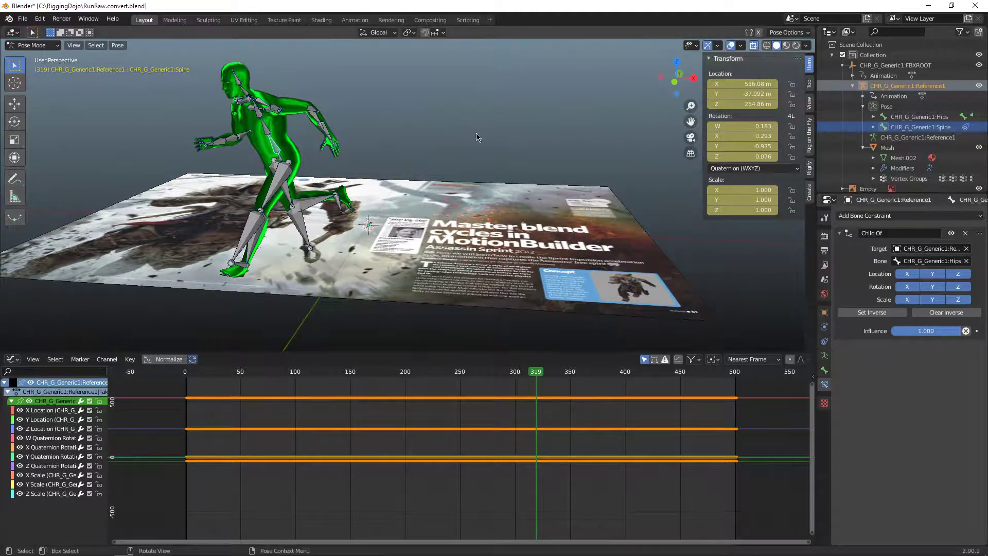
mouse_move(477, 133)
middle_down()
mouse_move(507, 143)
mouse_move(493, 132)
middle_up()
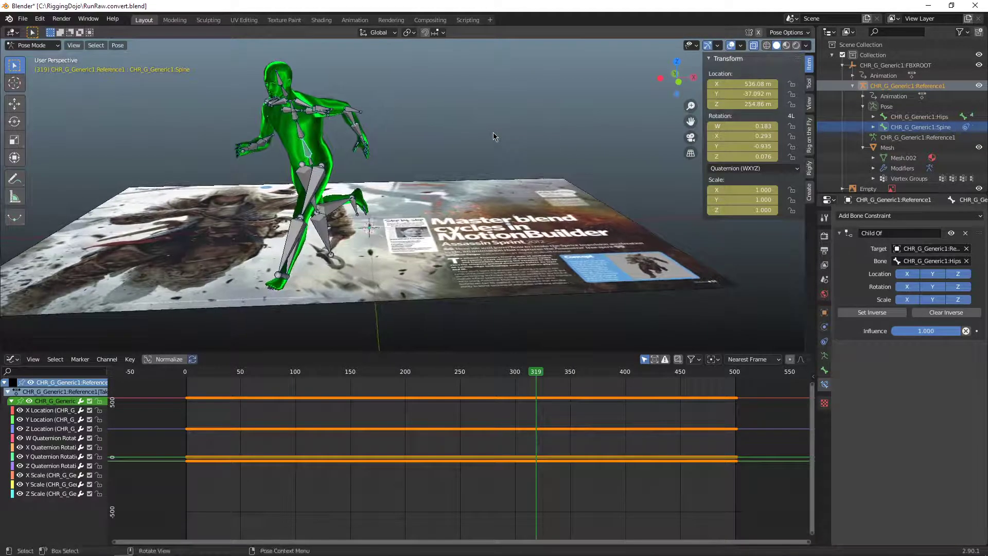
Bake the Spine bone's motion via F3 'bak' search, check frame 75, then deselect it
key(F3)
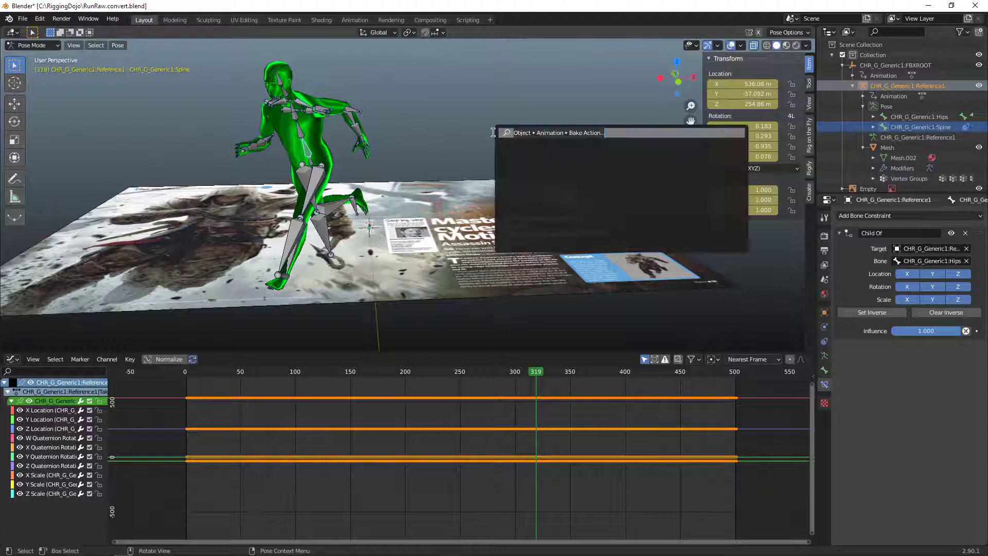
text(bak)
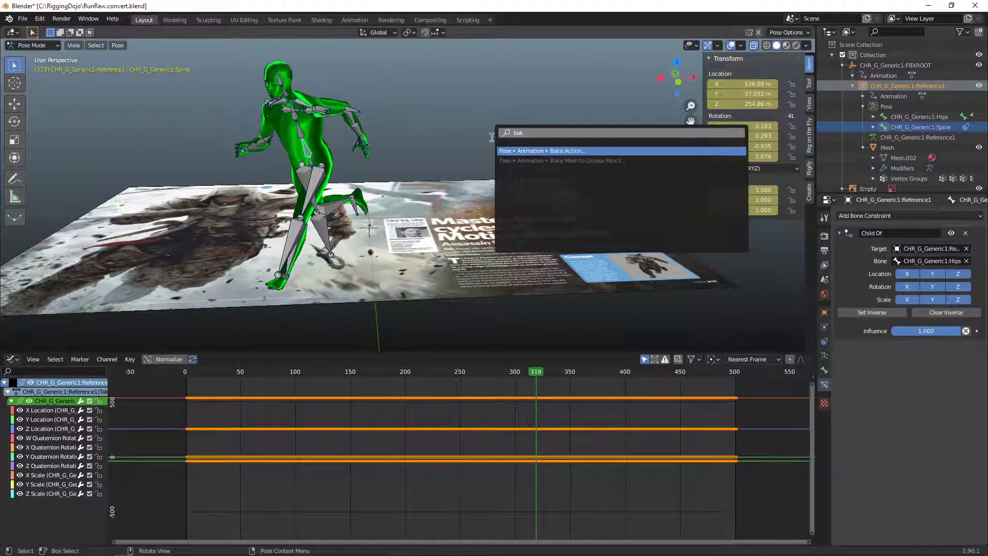
click(537, 150)
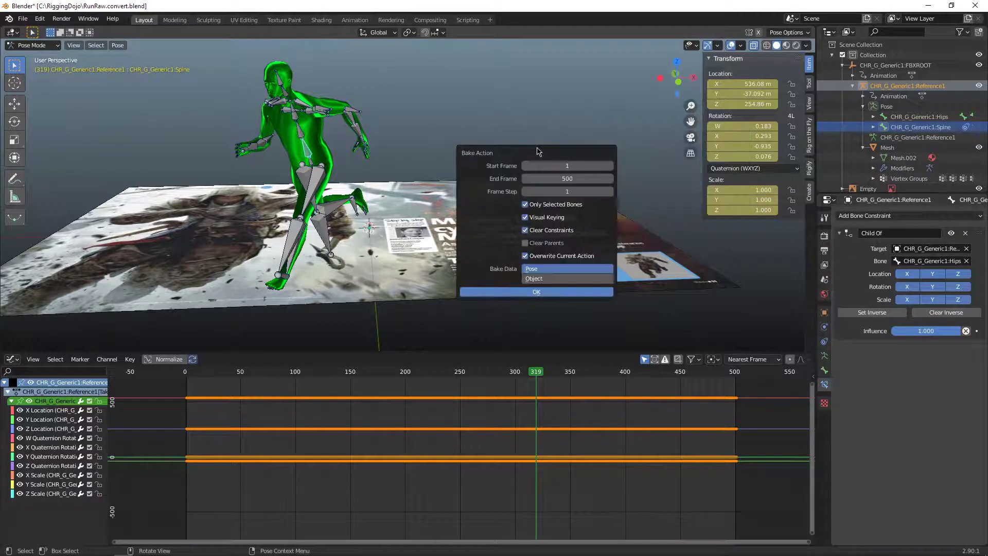
click(543, 292)
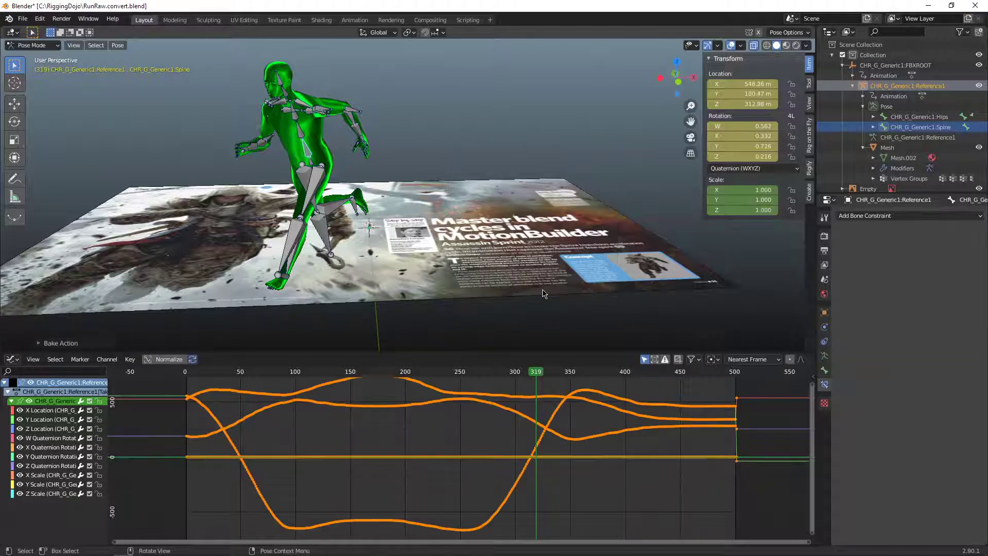
drag(298, 372, 529, 362)
click(537, 153)
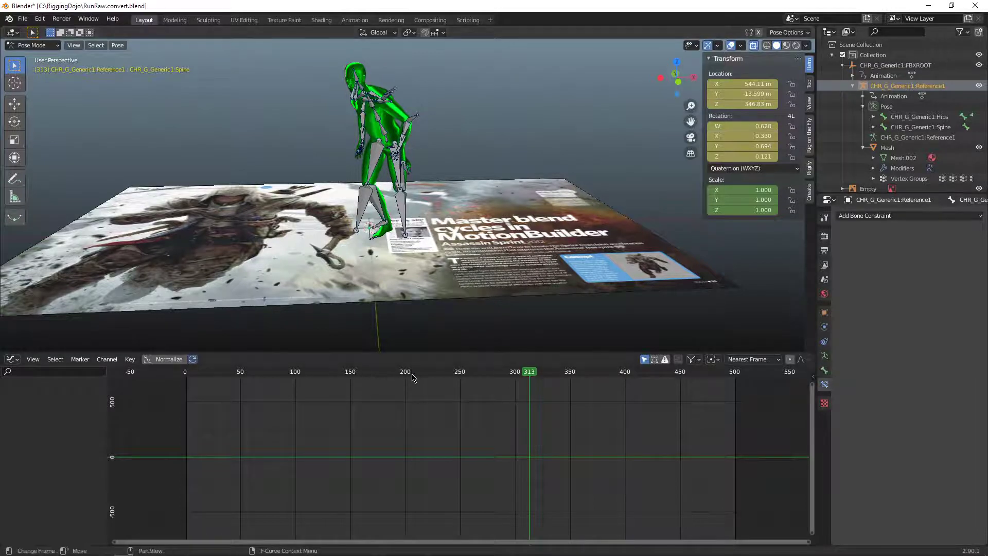
Scrub to about frame 244 and expand the Rigify converter and Rig on the Fly panels
drag(400, 366, 525, 361)
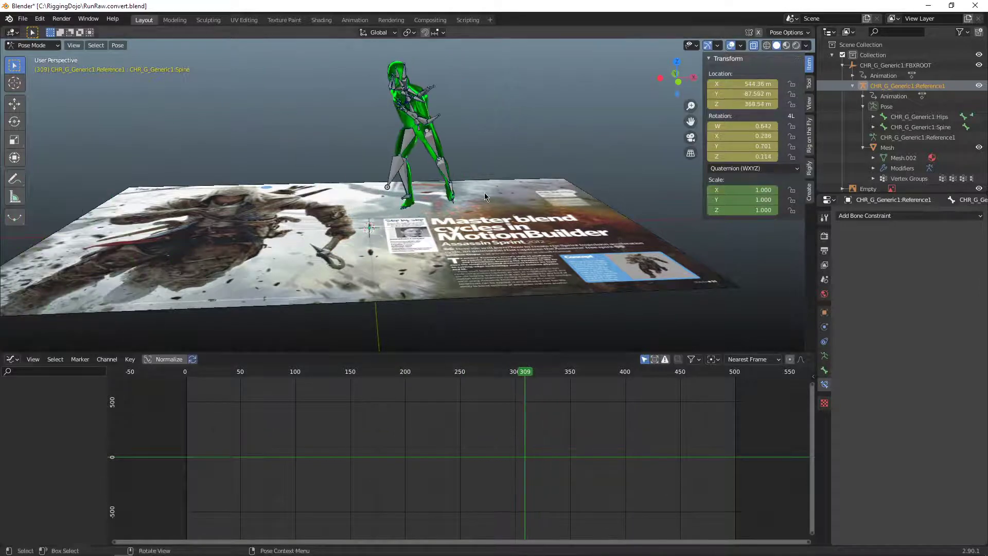
click(808, 170)
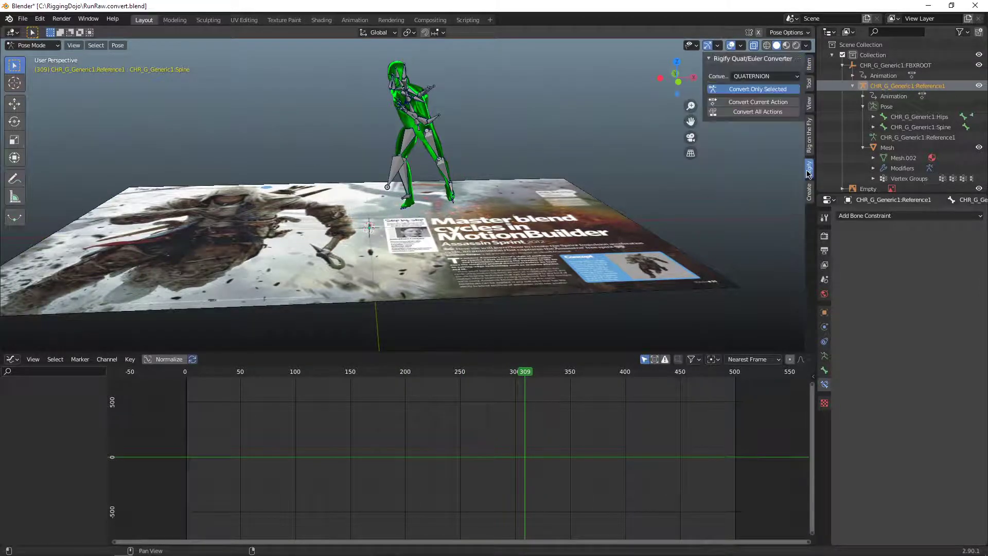
click(809, 136)
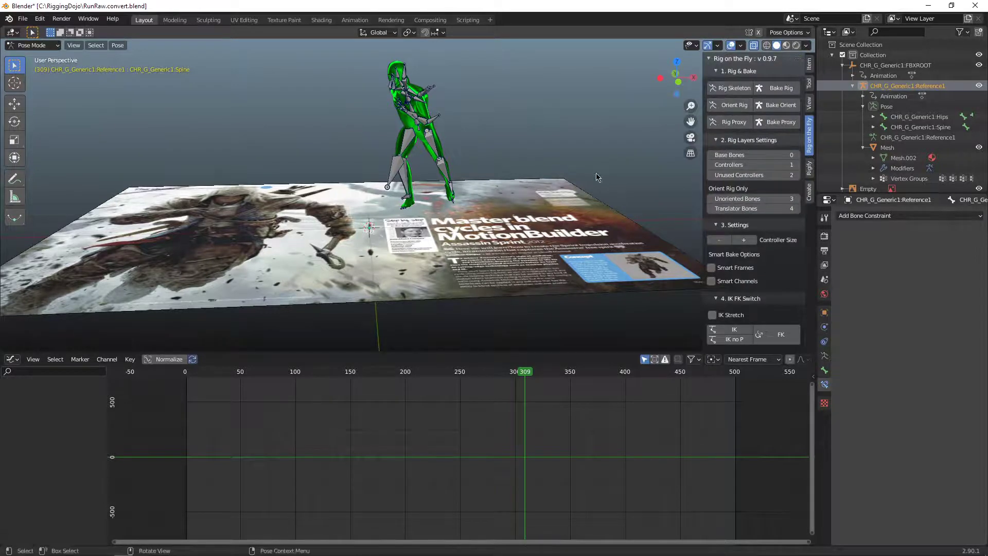
middle_drag(597, 178, 387, 128)
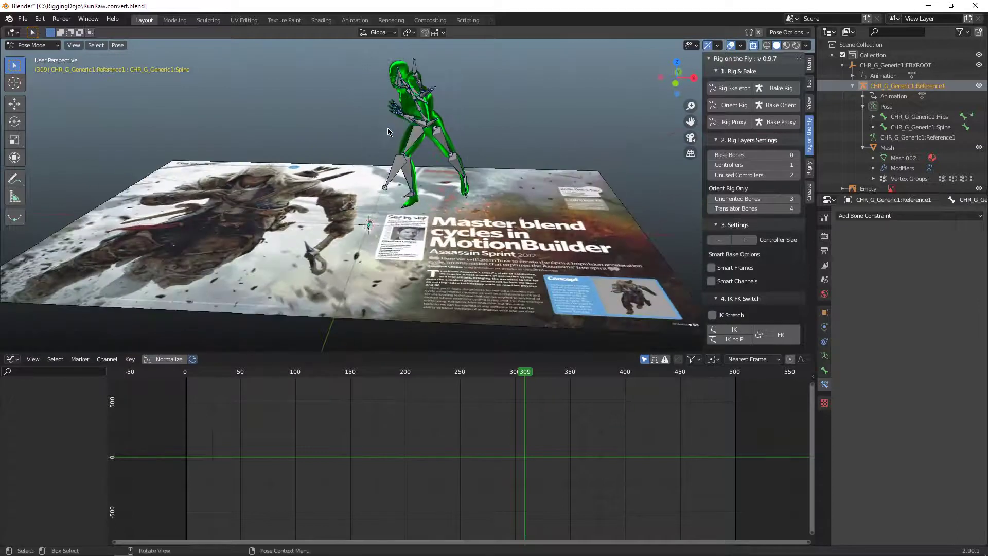
Clear the bone selection and switch the armature from Pose Mode to Object Mode
click(415, 141)
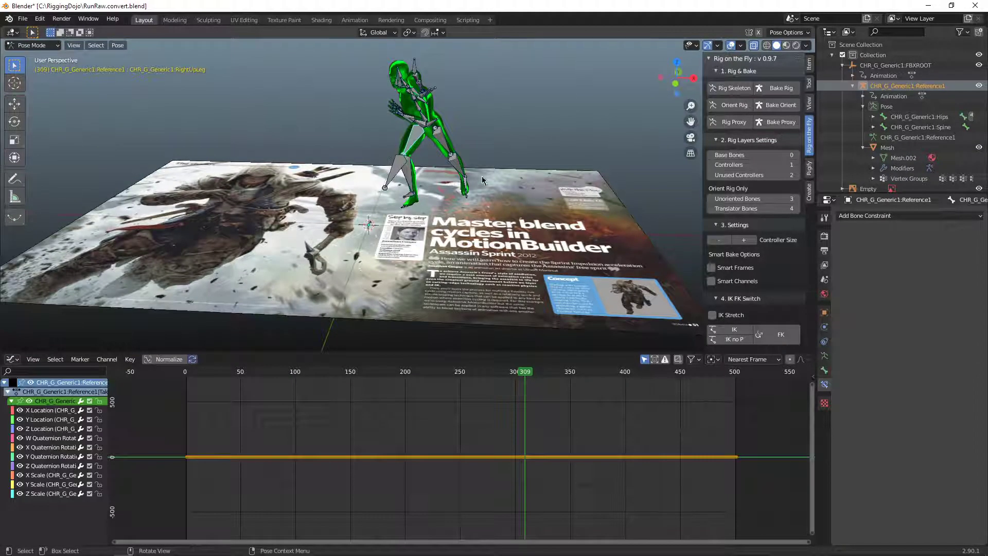
click(514, 145)
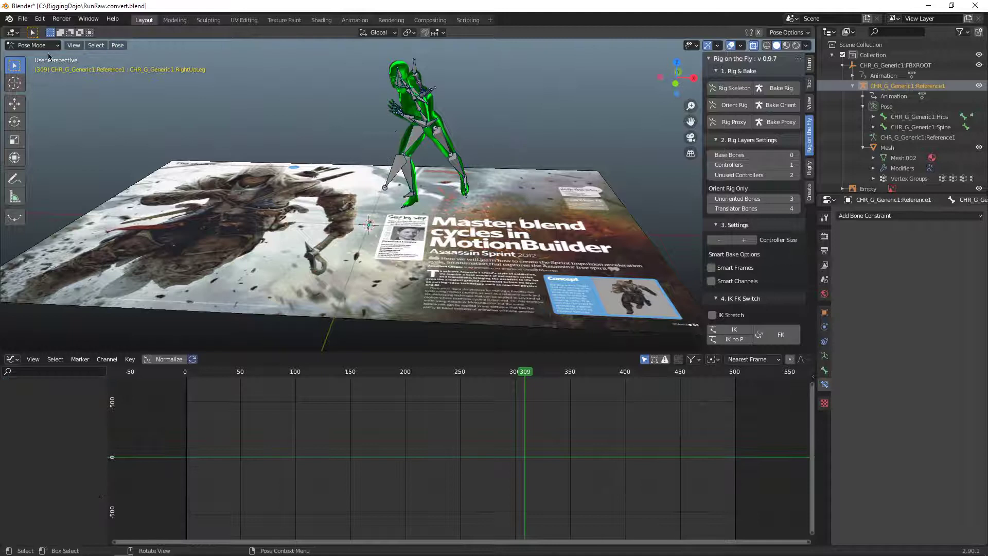
click(32, 45)
click(31, 57)
Select the Reference1 armature and run Rig Skeleton to build Hips.rig and Spine.rig controls
click(397, 171)
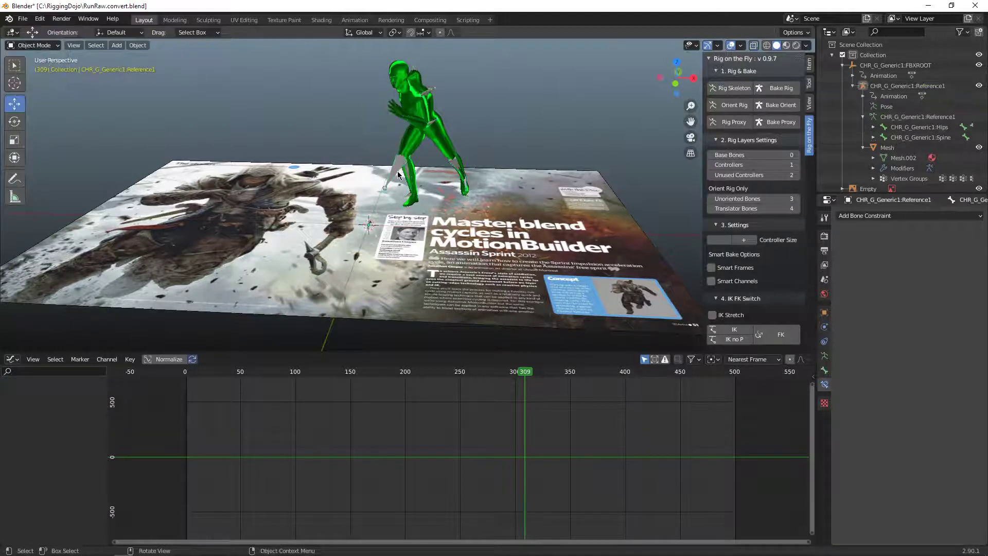
click(740, 91)
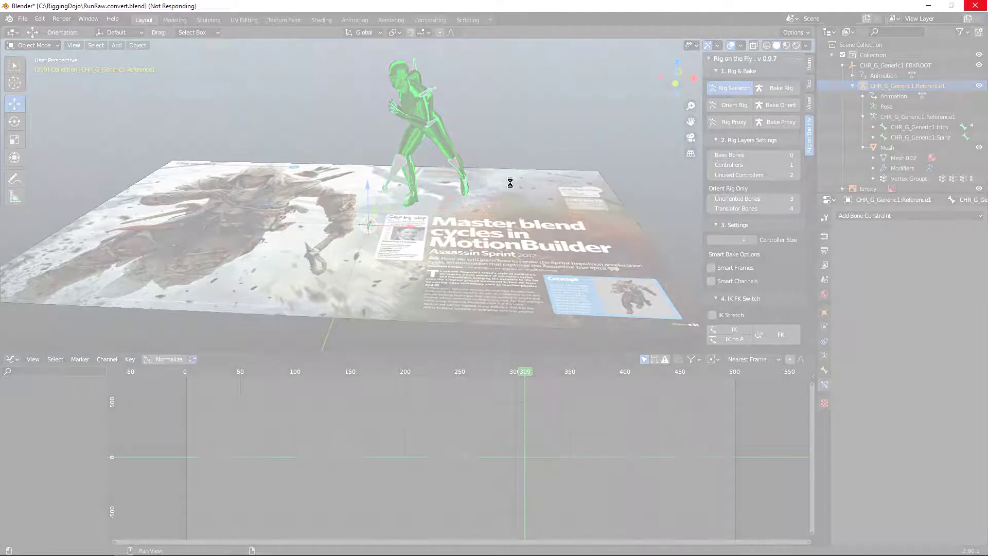
click(124, 548)
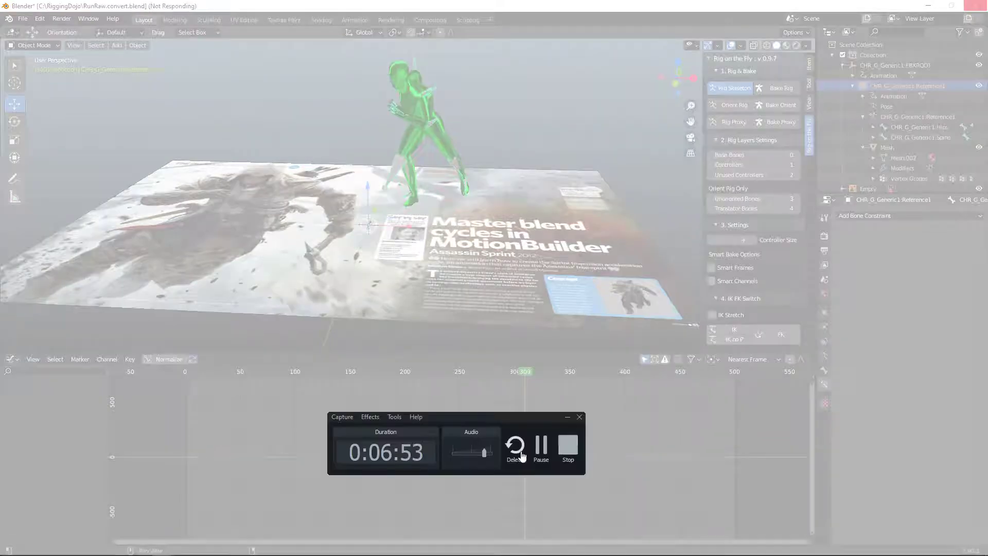
click(540, 461)
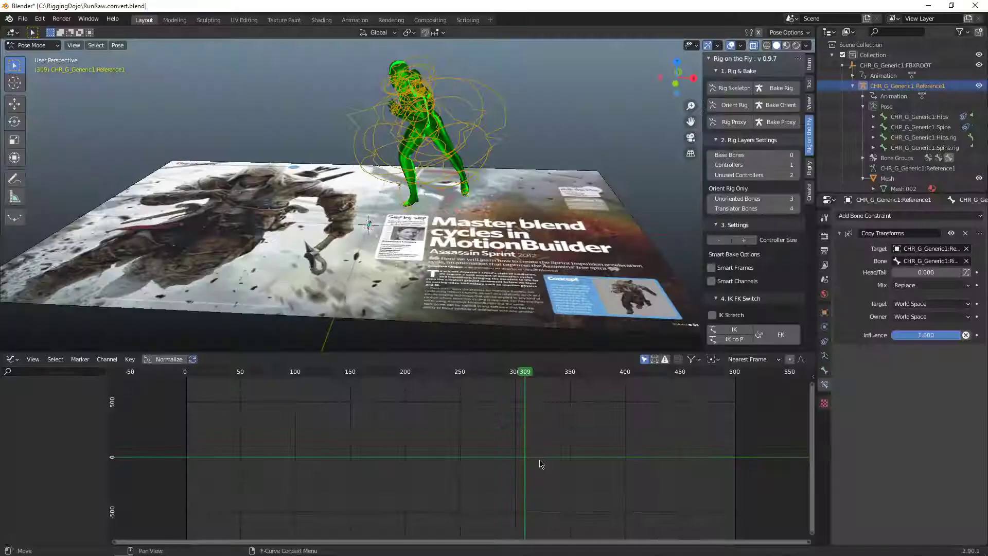
Select the hips and spine controllers, shrink them once, and collapse Rig & Bake and Rig Layers
click(488, 111)
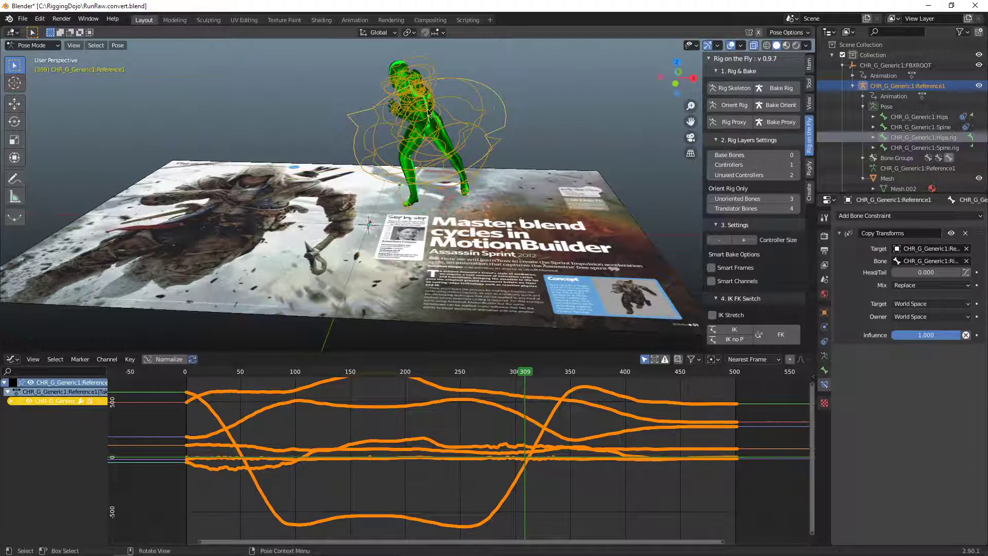
middle_drag(495, 169, 524, 167)
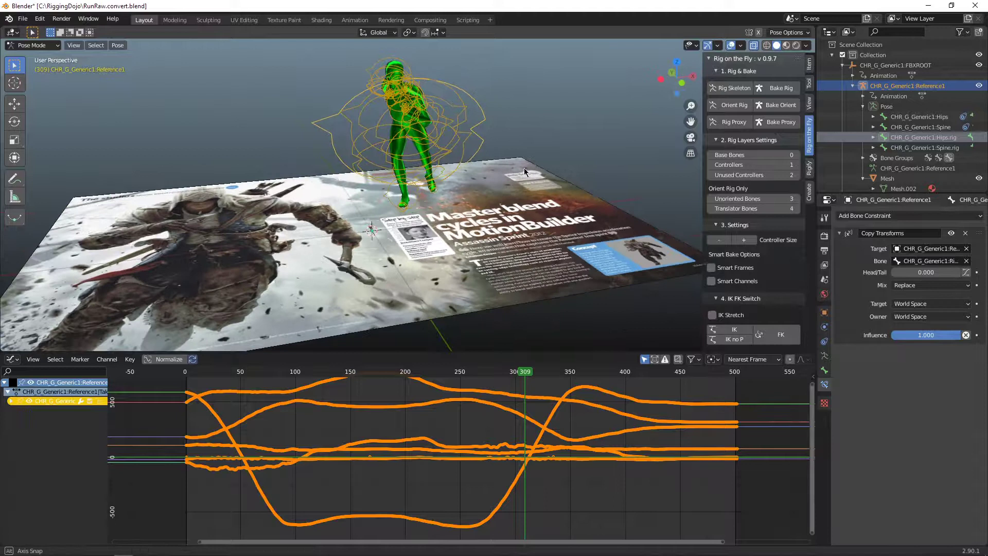
mouse_move(524, 371)
mouse_down()
mouse_move(473, 372)
mouse_move(531, 372)
mouse_up()
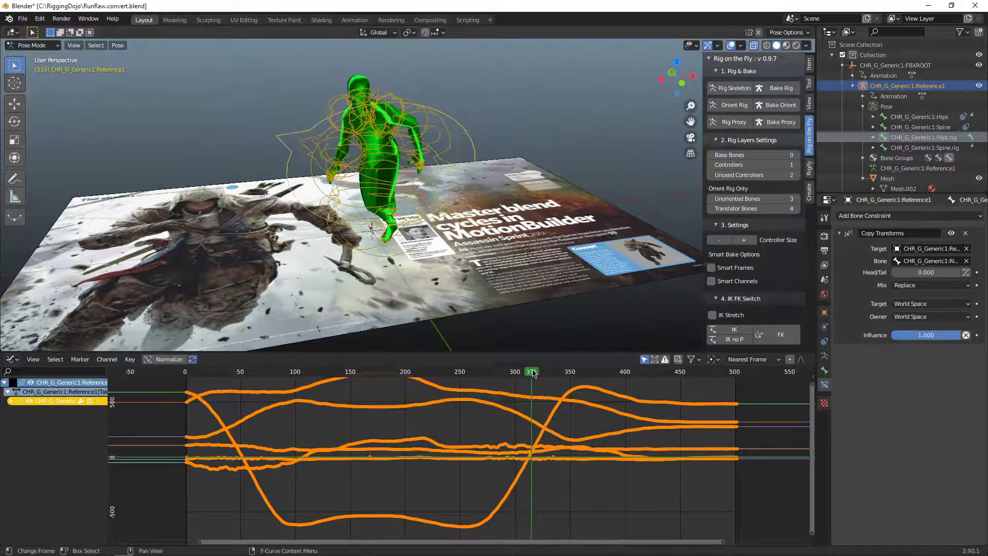
click(437, 113)
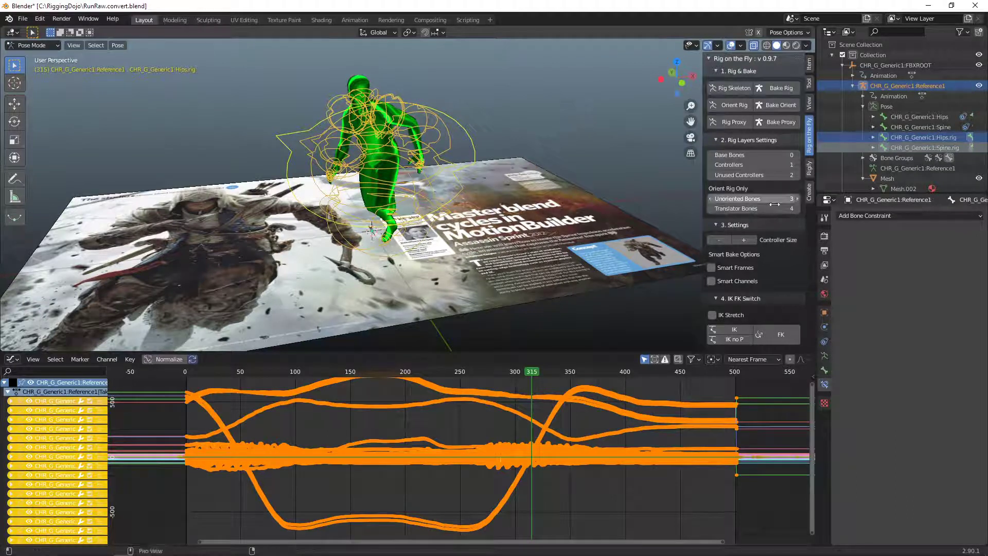
click(719, 239)
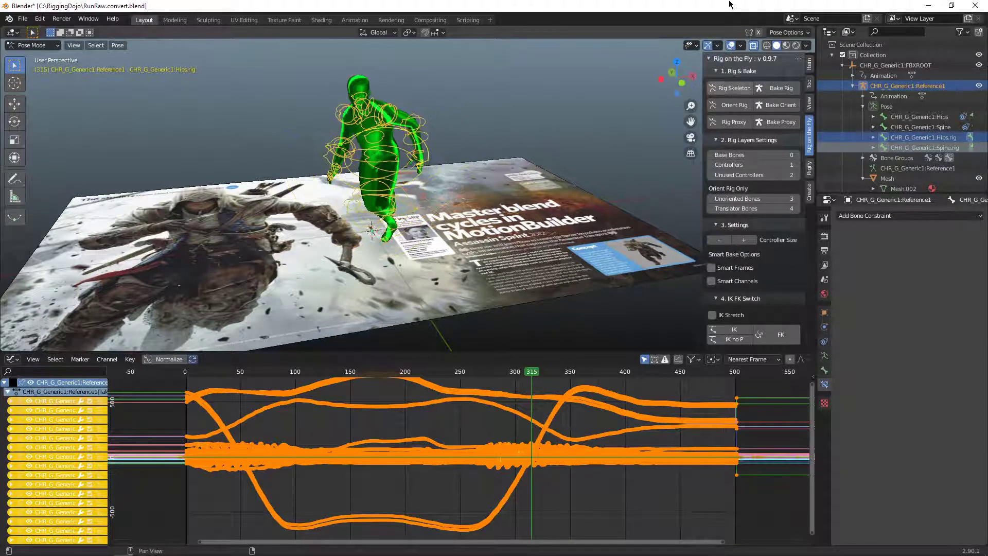
click(716, 70)
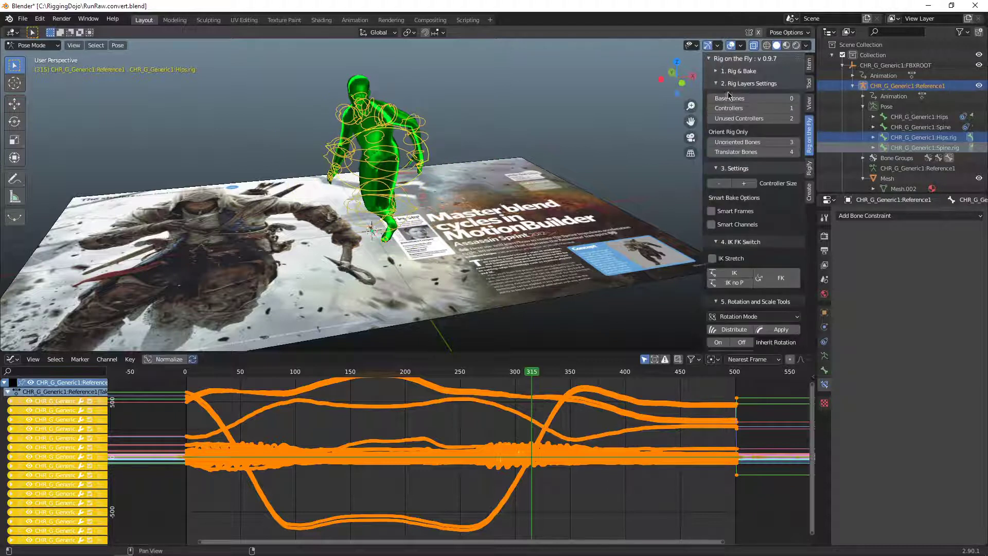
click(720, 83)
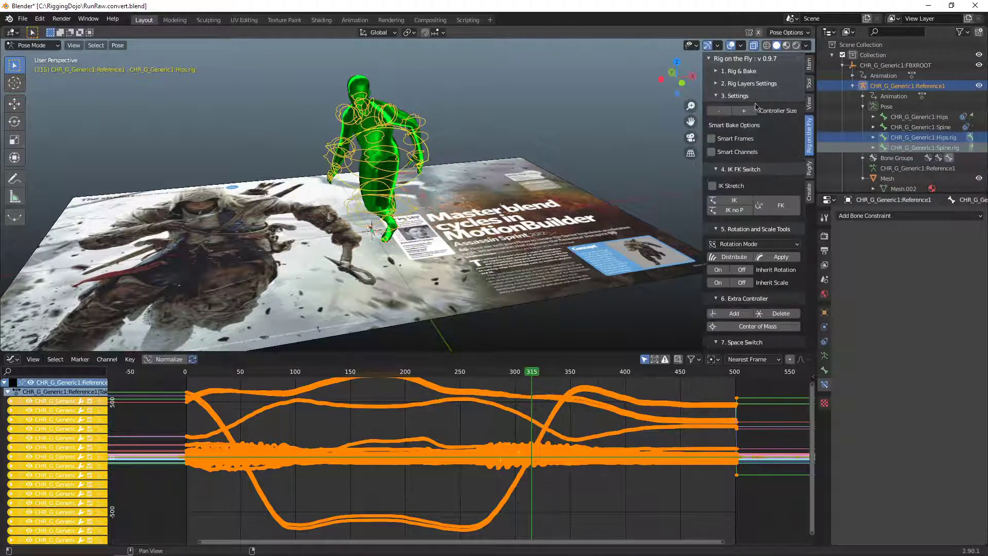
Reduce Controller Size four more steps, increase it twice, then deselect all bones
click(719, 111)
click(719, 113)
click(720, 112)
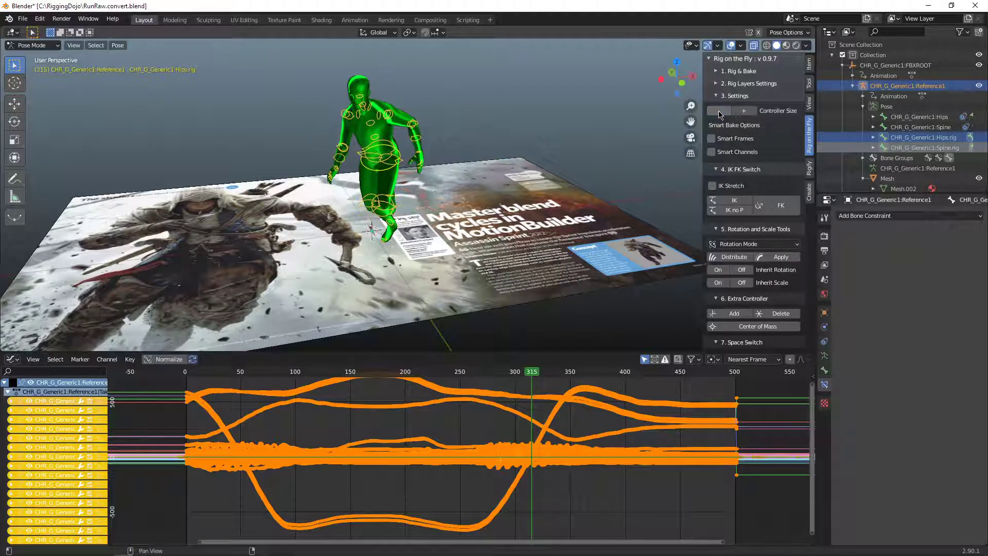
click(720, 112)
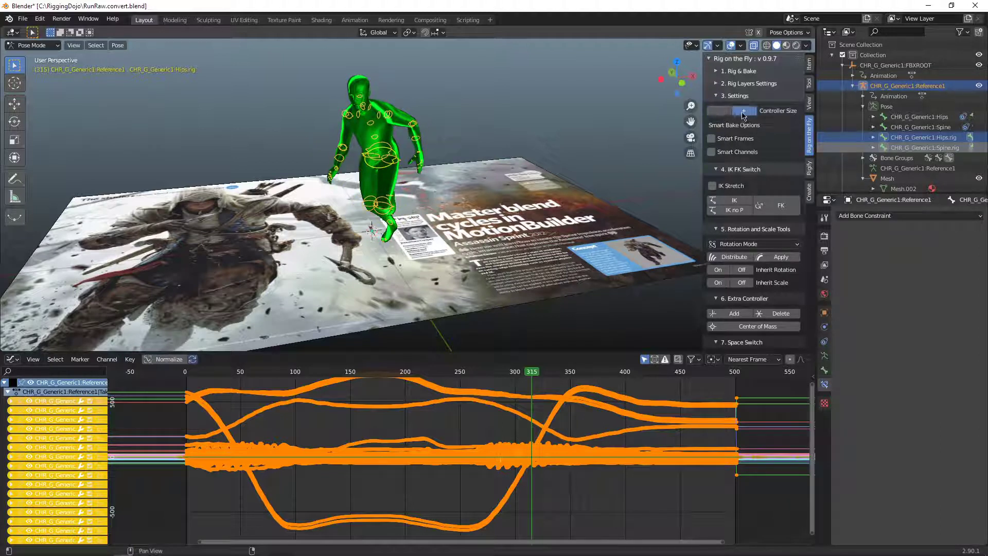
click(744, 111)
click(744, 111)
click(440, 141)
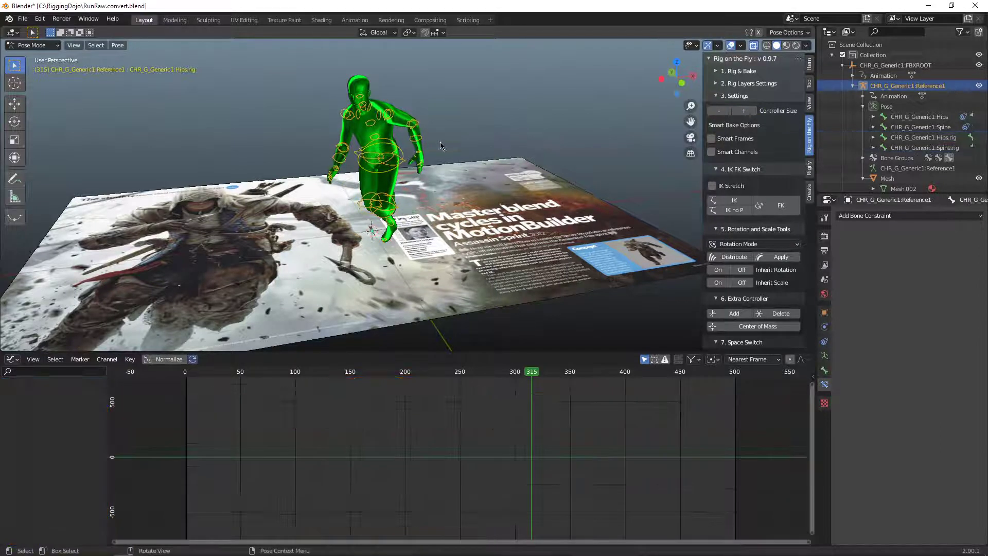
scroll(435, 144, up, 3)
Select Spine.rig and Hips.rig, collapsing IK FK Switch, Rotation and Scale, and Extra Controller panels
click(380, 161)
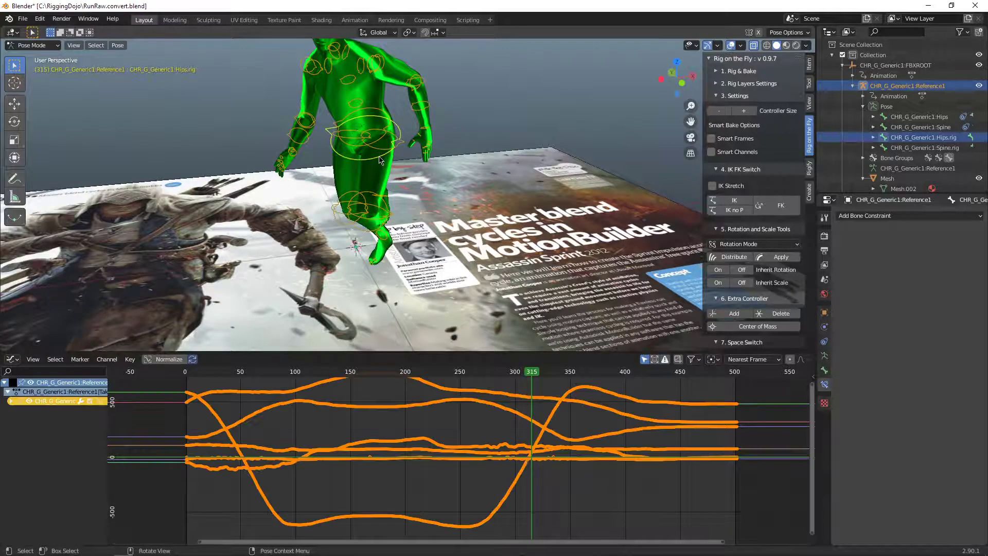
key(g)
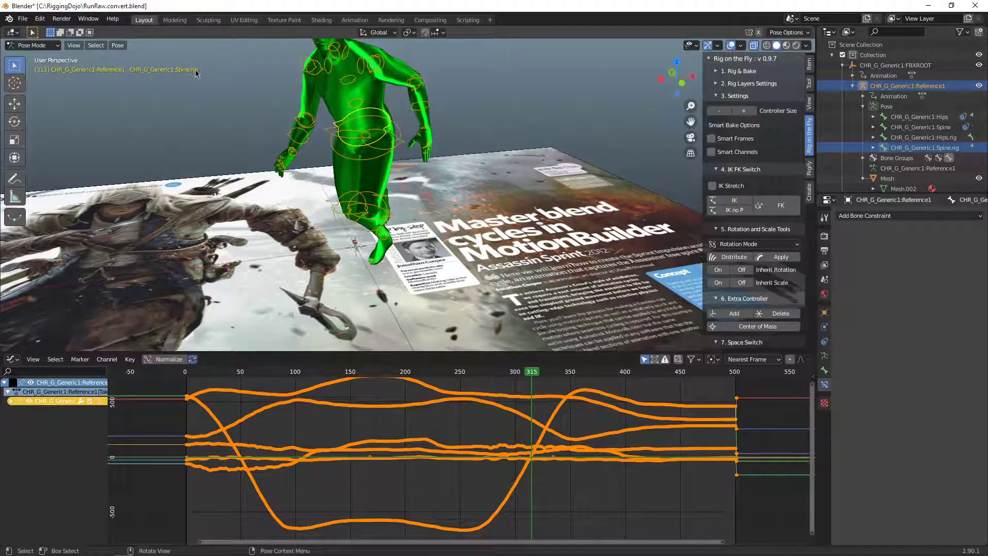
shift+click(399, 128)
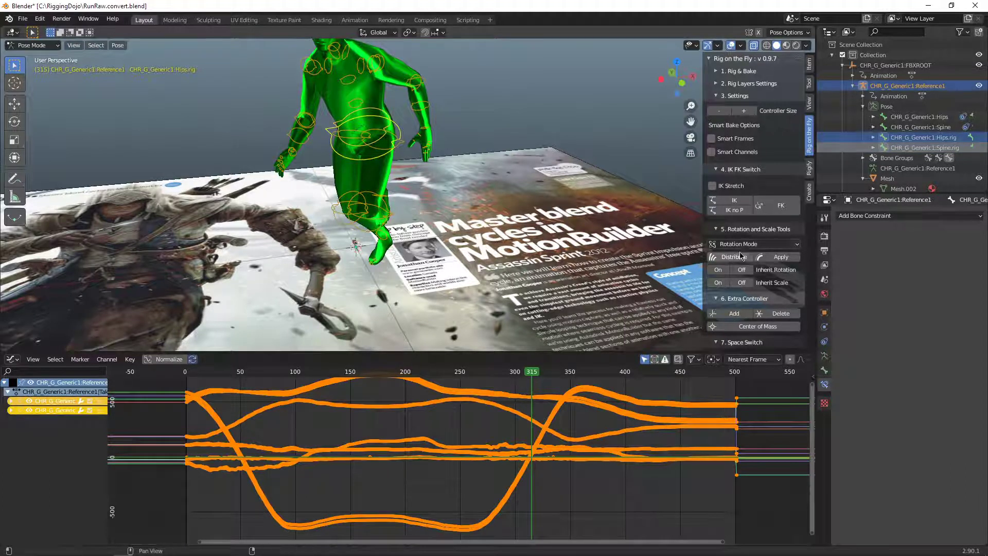
click(718, 171)
click(721, 182)
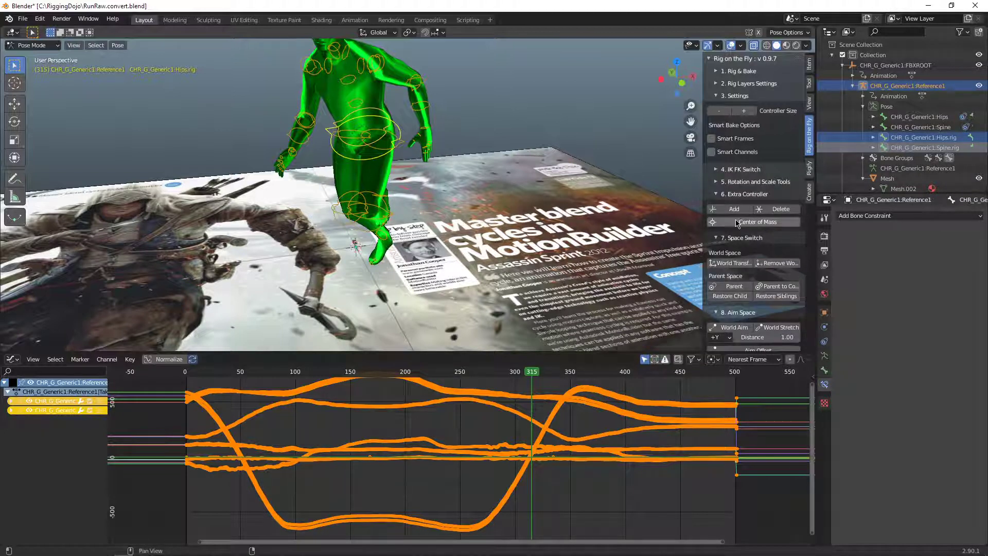
click(721, 195)
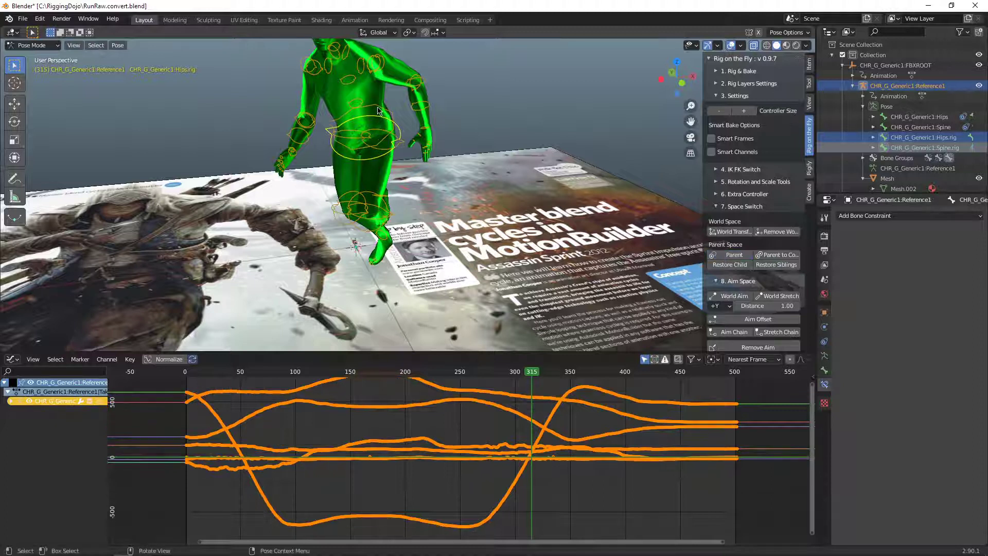
Parent the spine control under the hips with Space Switch Parent and rotate the spine slightly
click(380, 113)
key(t)
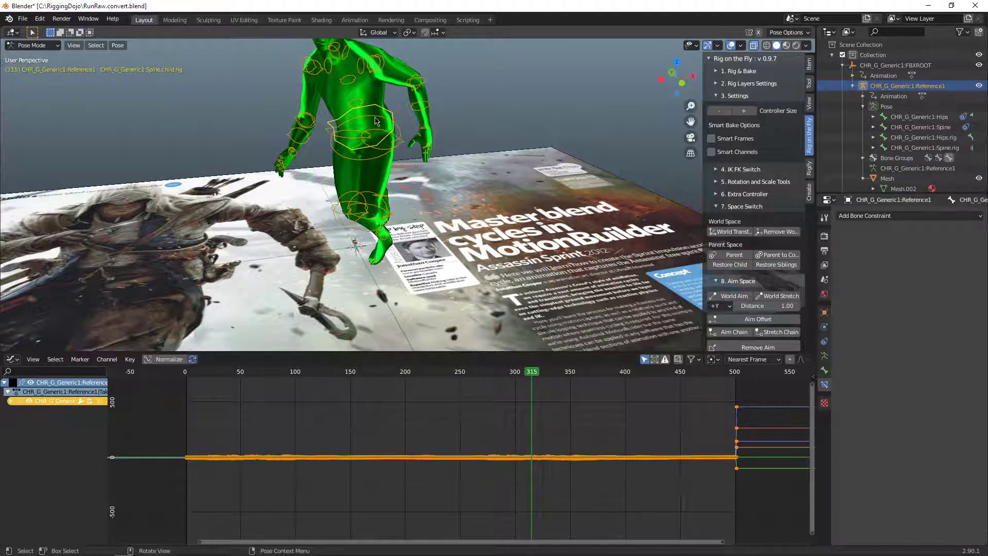
key(t)
key(r)
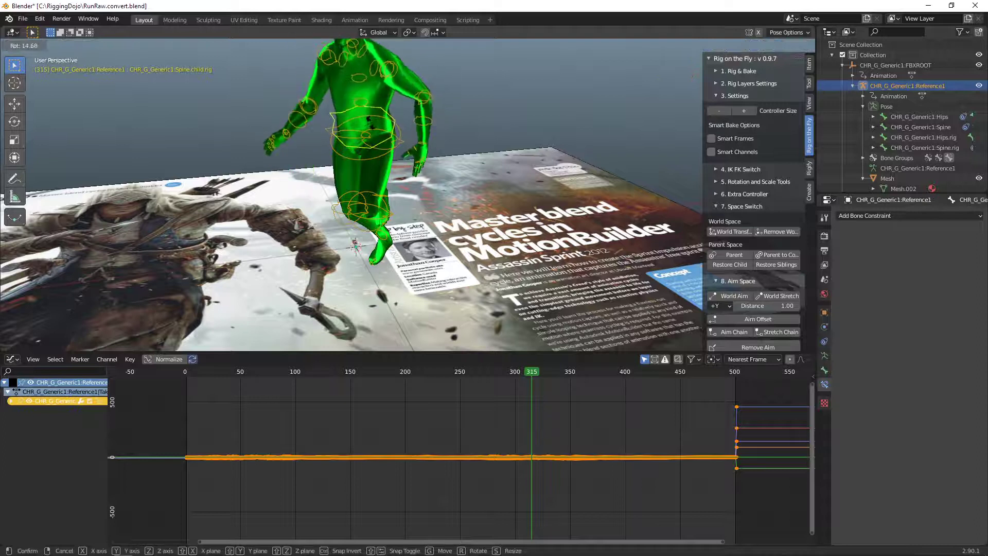
click(396, 124)
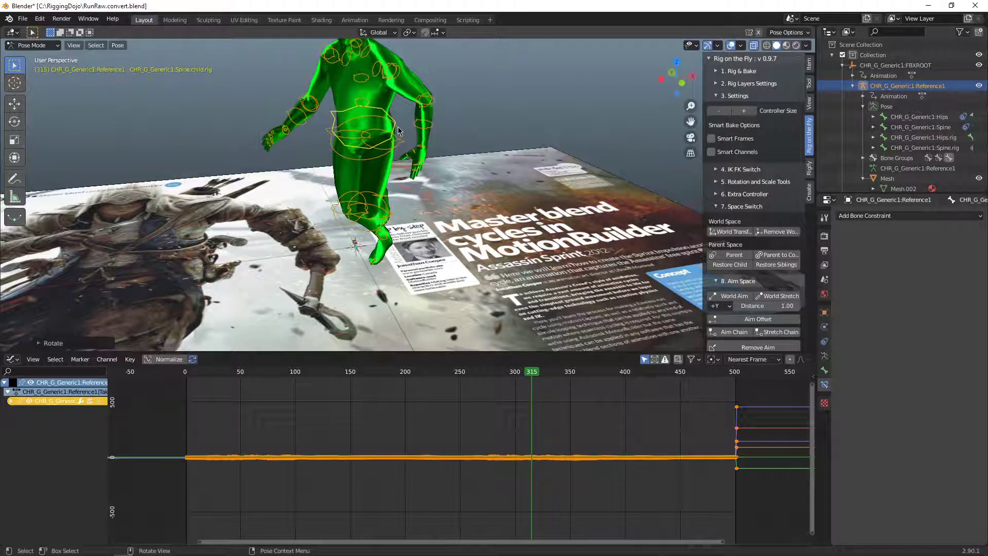
Try a hips rotation, undo it, and check the re-parented run at frame 320
click(399, 130)
key(r)
click(400, 149)
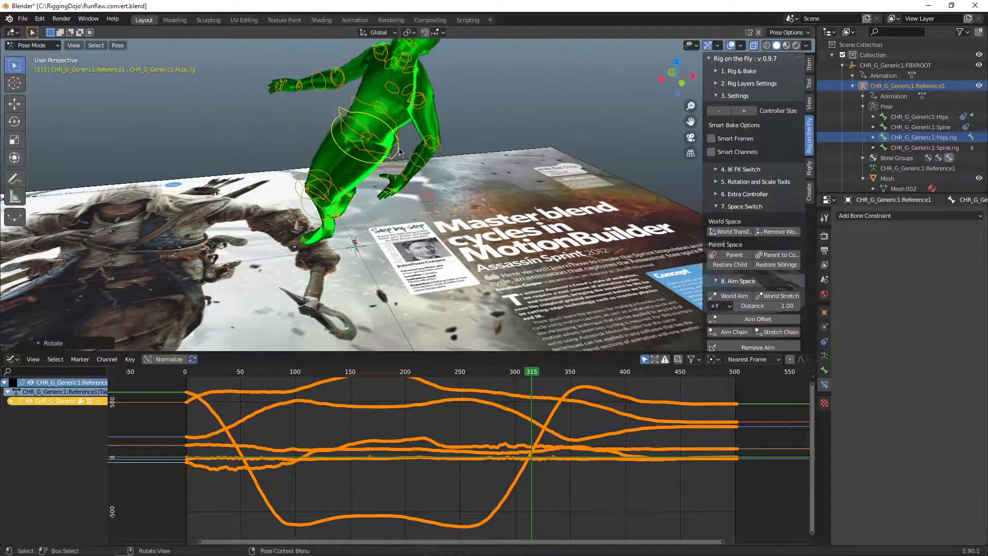
key(ctrl+z)
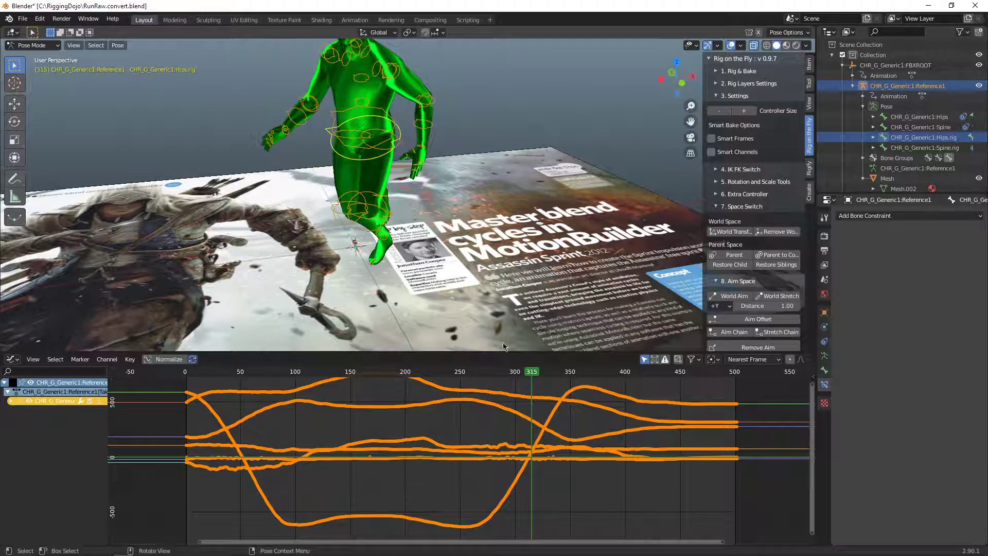
mouse_move(530, 373)
mouse_down()
mouse_move(447, 368)
mouse_move(549, 359)
mouse_move(533, 359)
mouse_up()
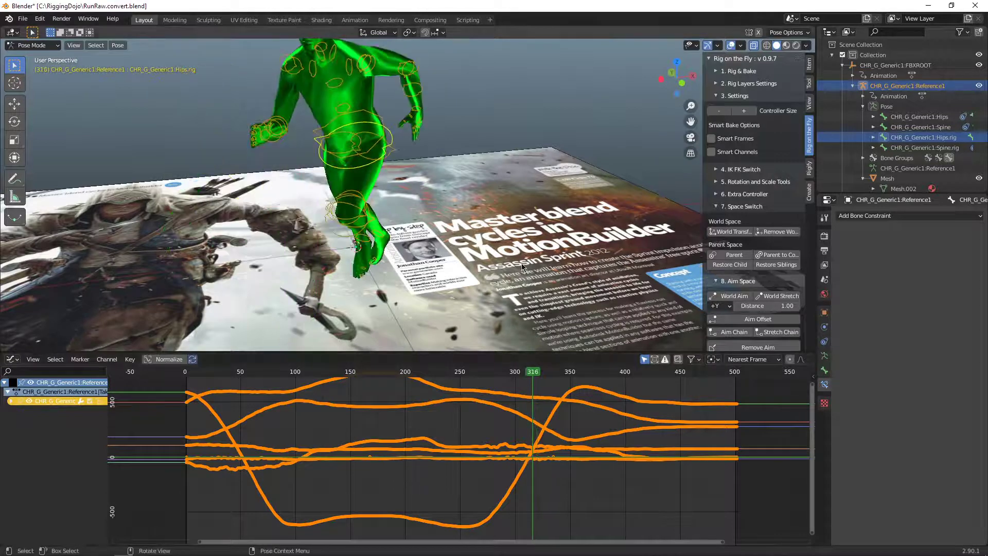
middle_drag(522, 266, 440, 253)
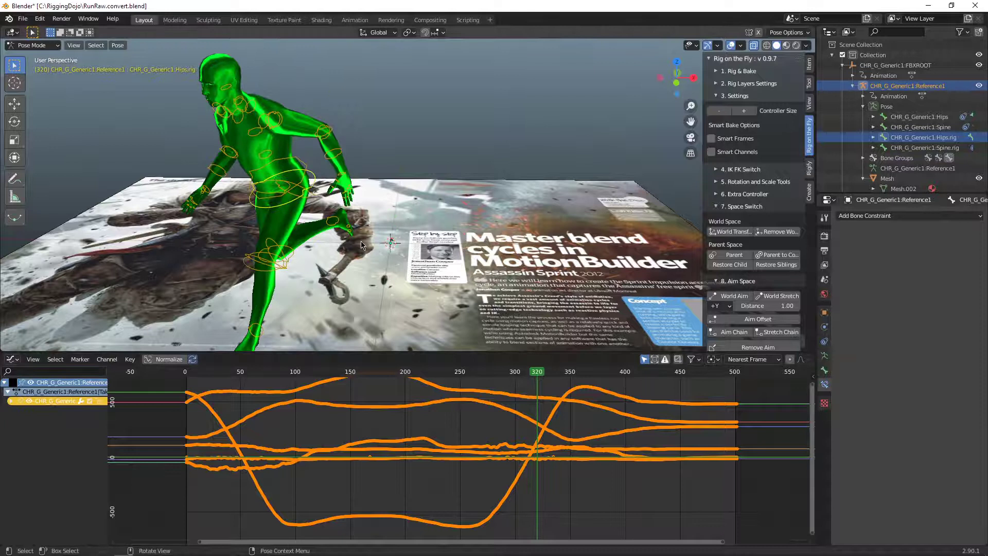
middle_drag(362, 246, 392, 241)
scroll(392, 241, down, 2)
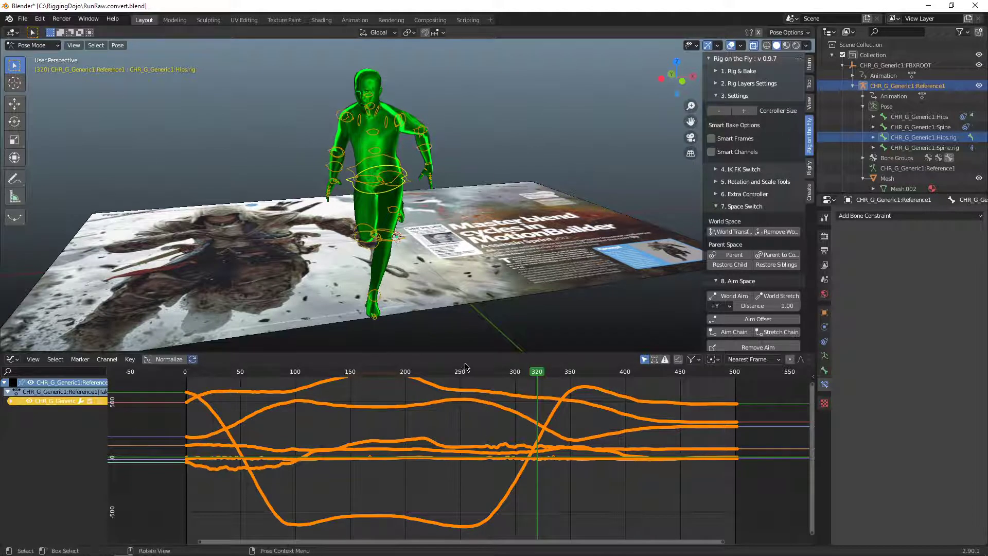
drag(545, 376, 520, 376)
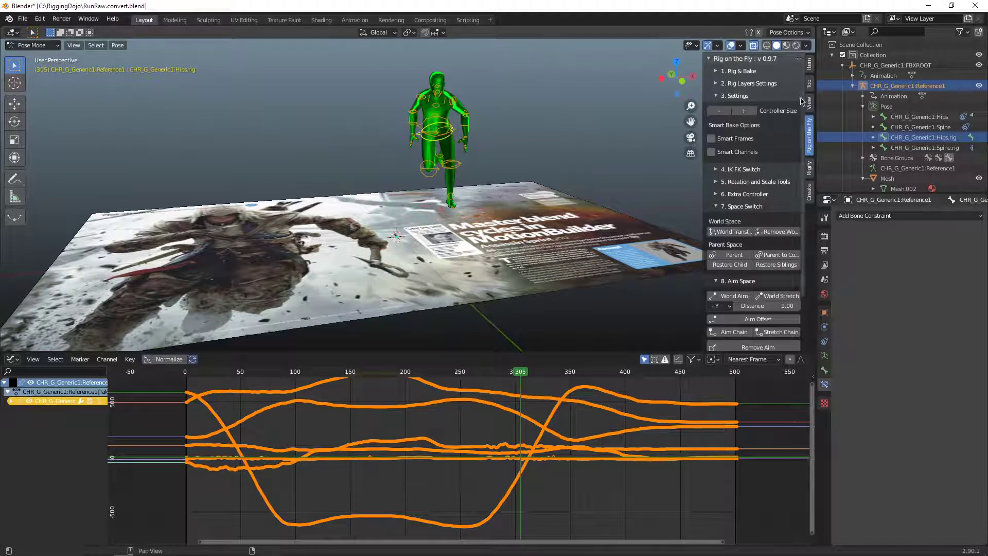